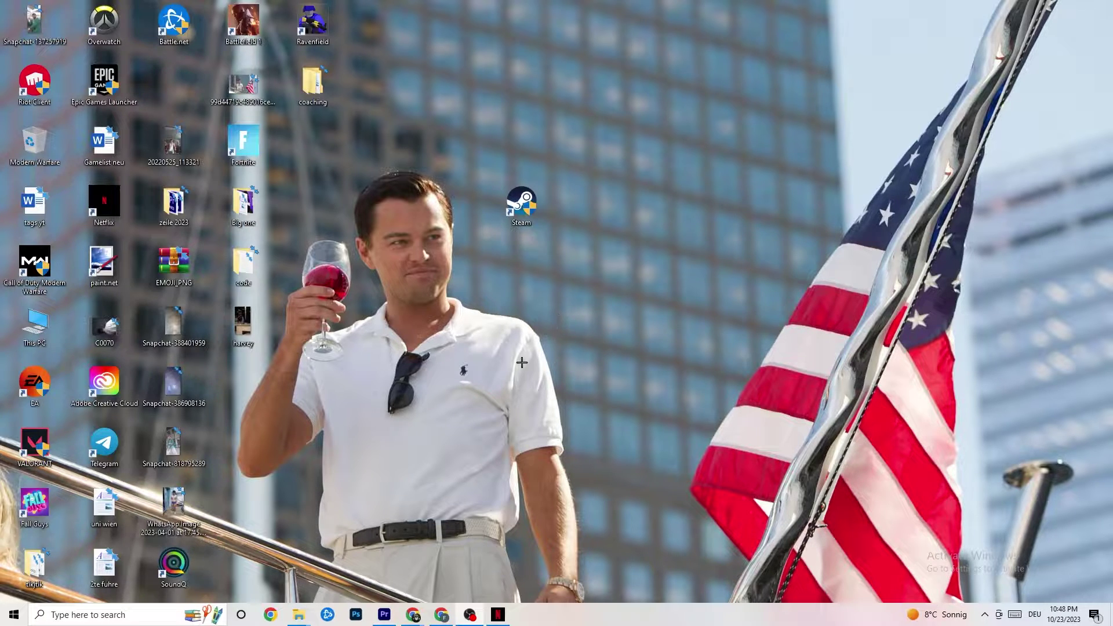
# - Review the Windows Update page and the Troubleshoot page in the Update & Security settings, and minimize Settings
pyautogui.click(2, 622)
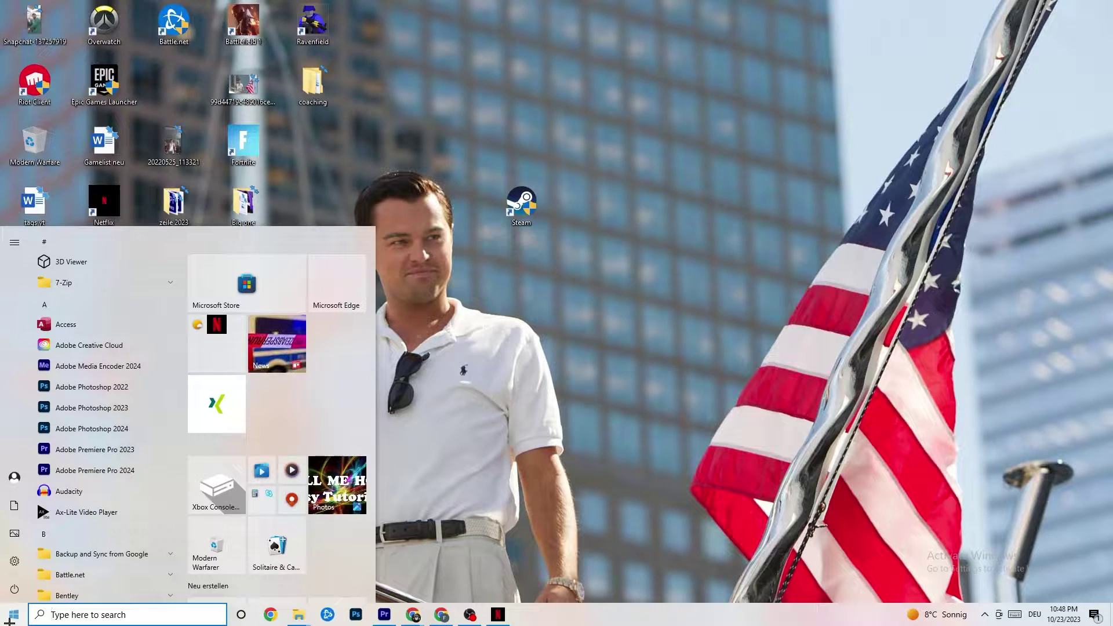
pyautogui.click(16, 563)
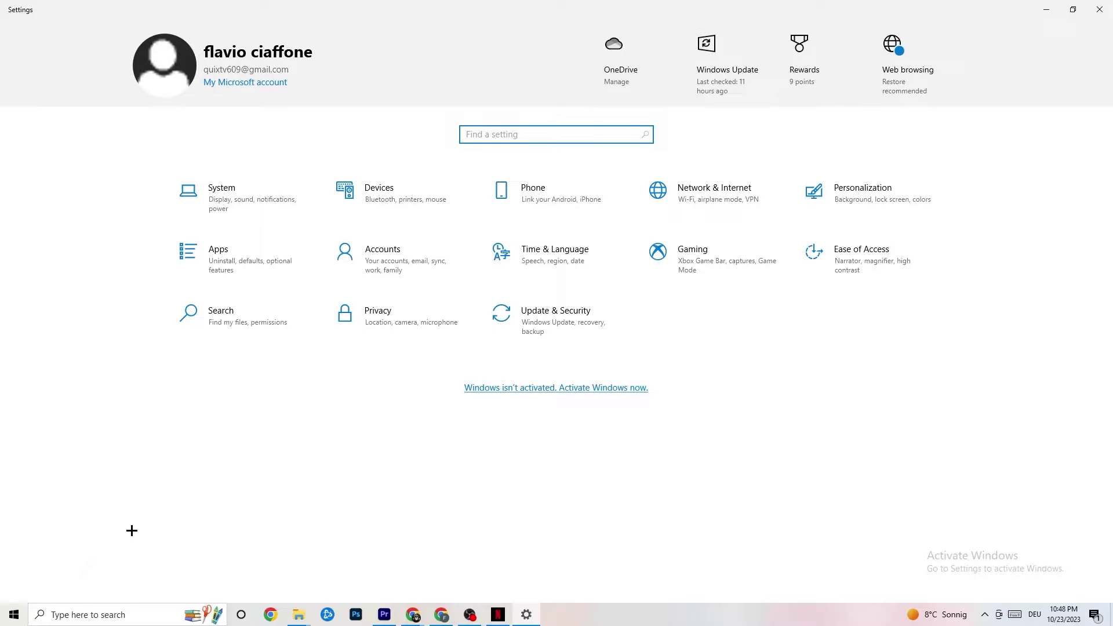
pyautogui.click(538, 334)
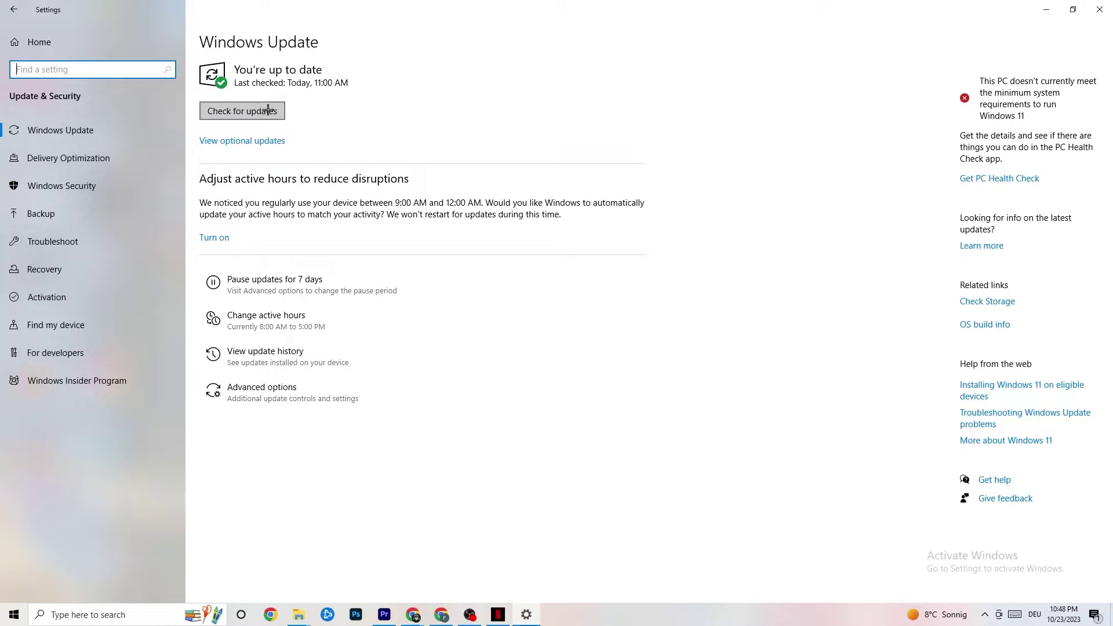
pyautogui.click(341, 76)
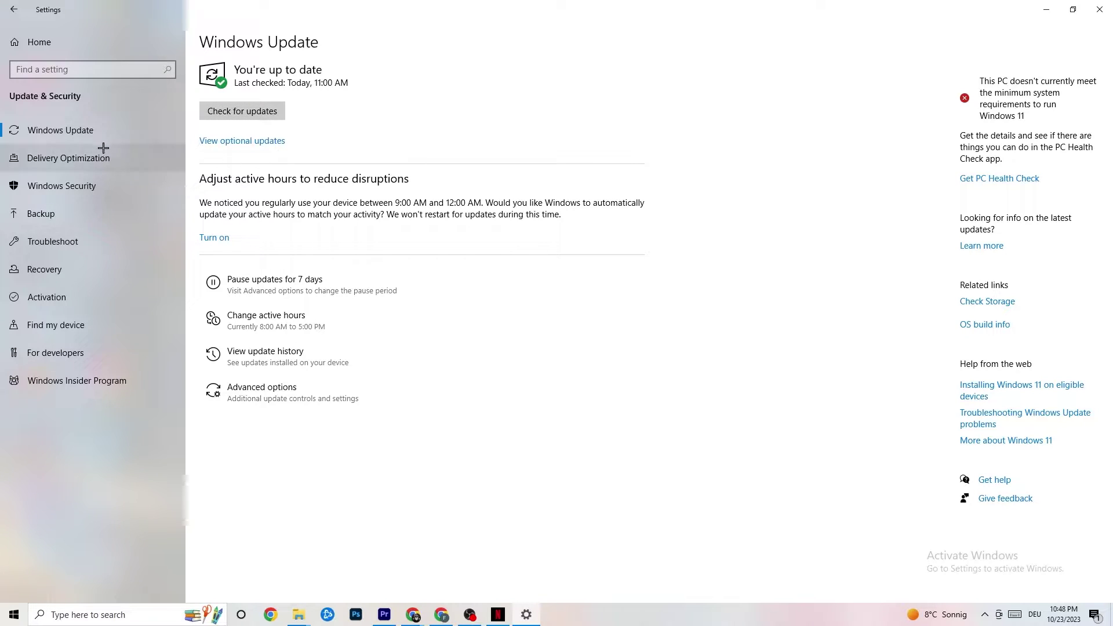
pyautogui.click(74, 242)
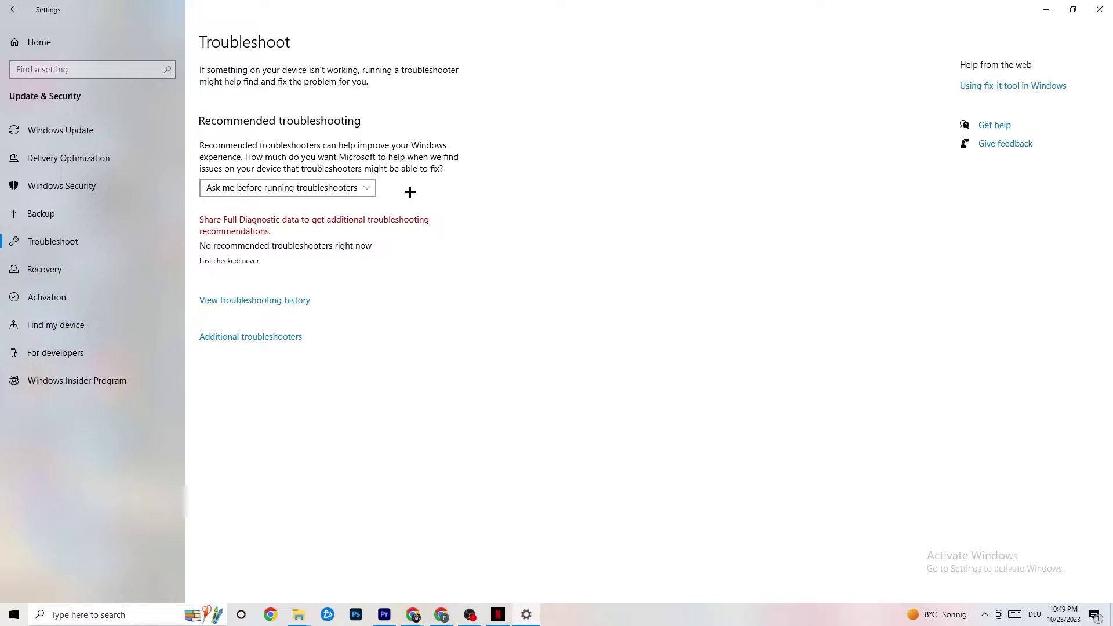
pyautogui.click(1047, 8)
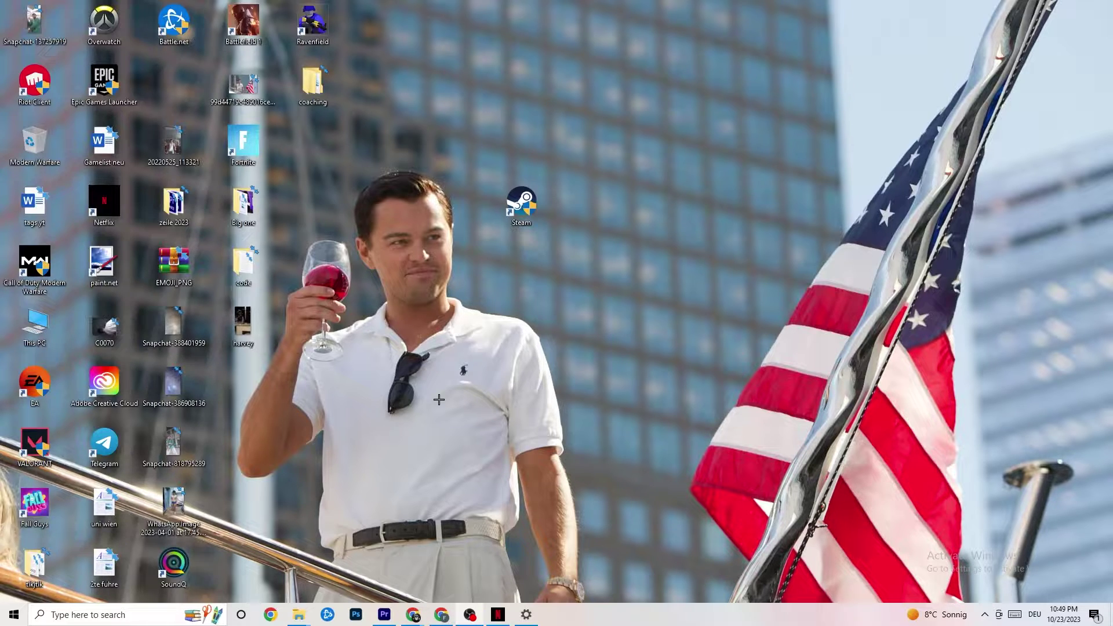
pyautogui.moveTo(515, 205); pyautogui.dragTo(545, 264)
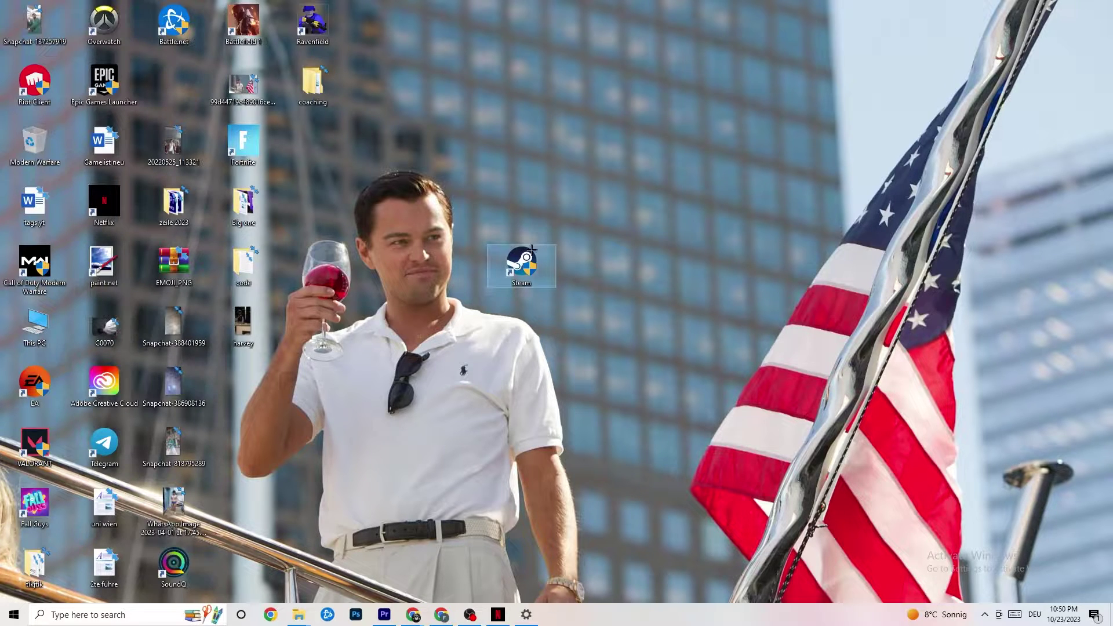
pyautogui.rightClick(527, 262)
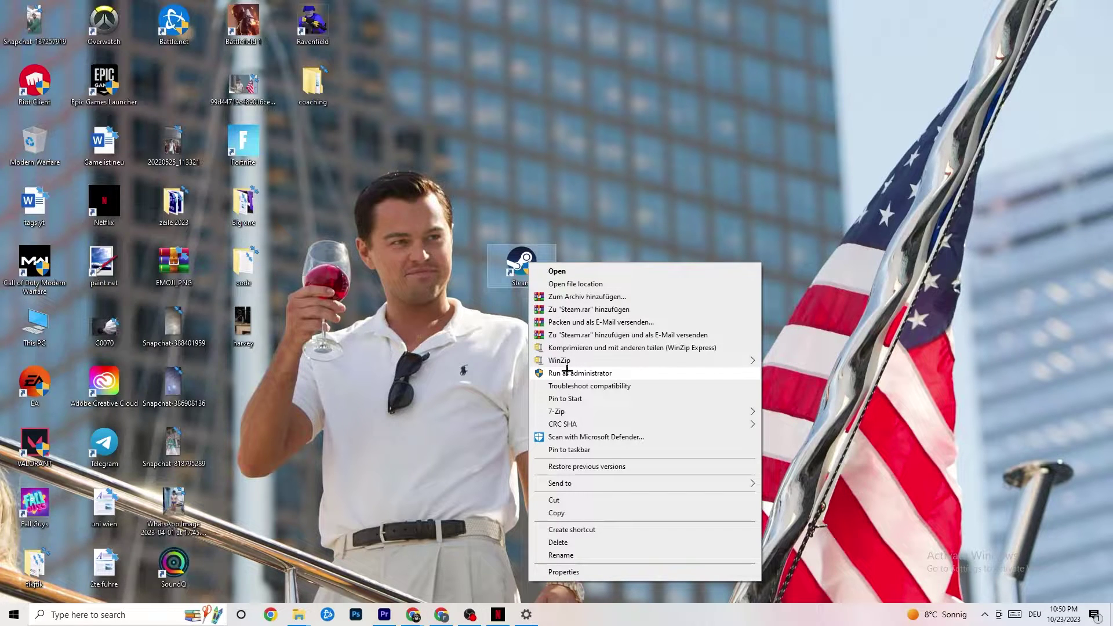
pyautogui.click(442, 354)
pyautogui.click(409, 337)
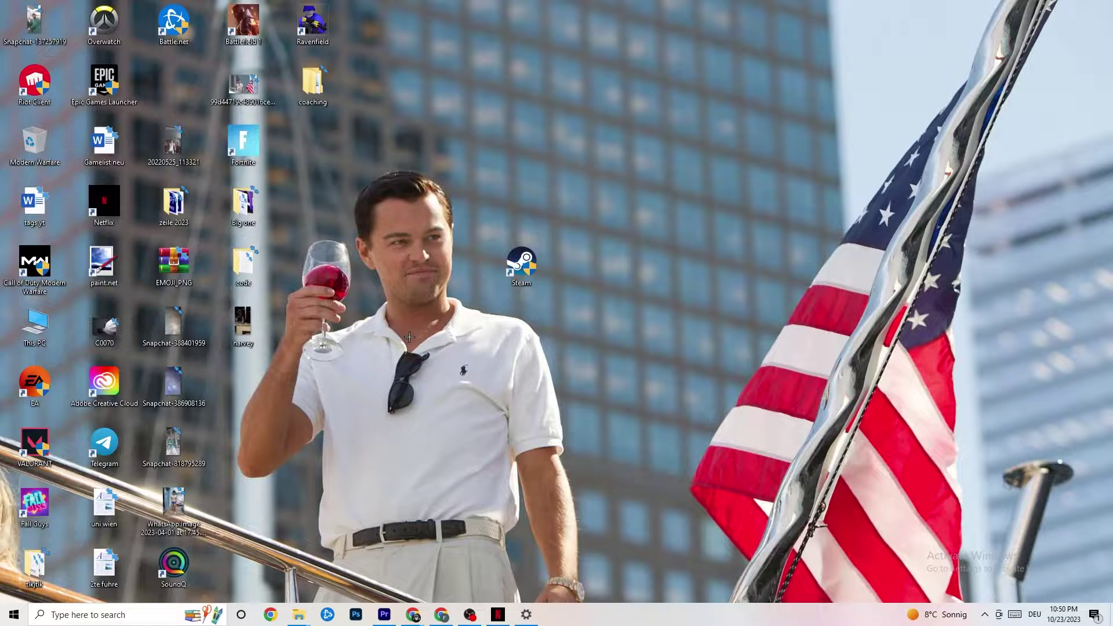
pyautogui.moveTo(511, 261); pyautogui.dragTo(511, 200)
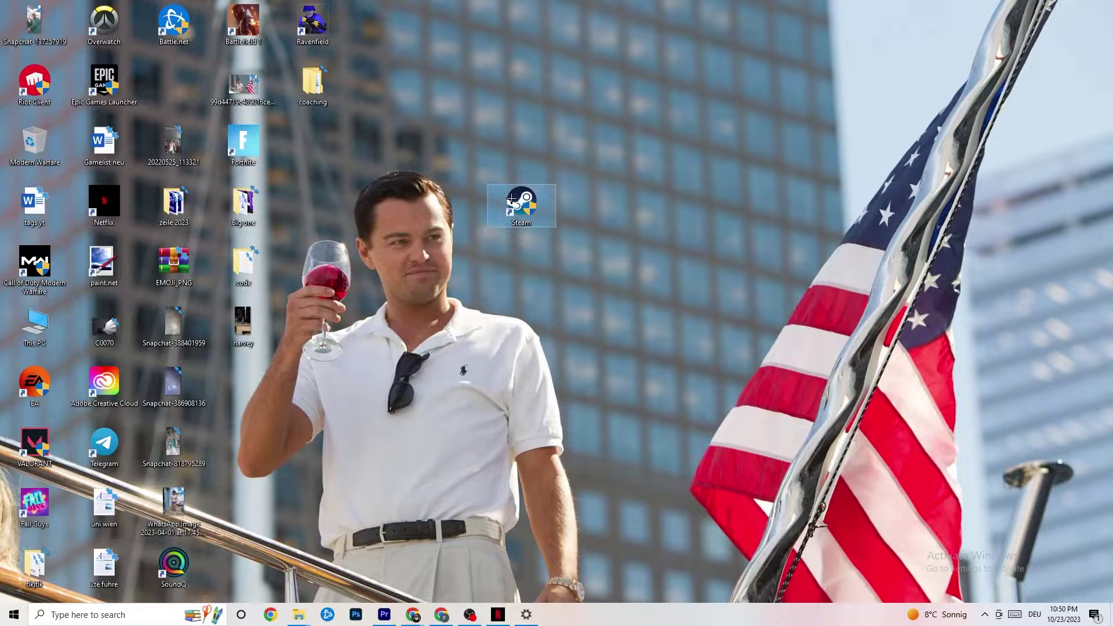
# - Set the Steam desktop shortcut's compatibility mode to Windows 8 in its properties and accept the settings
pyautogui.rightClick(511, 199)
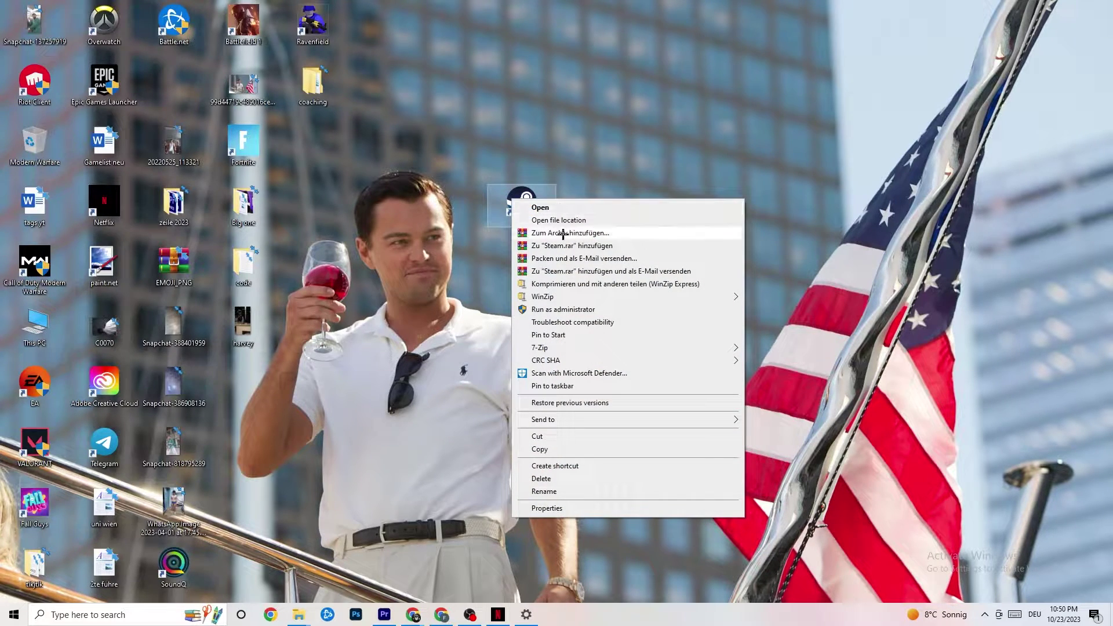
pyautogui.click(557, 508)
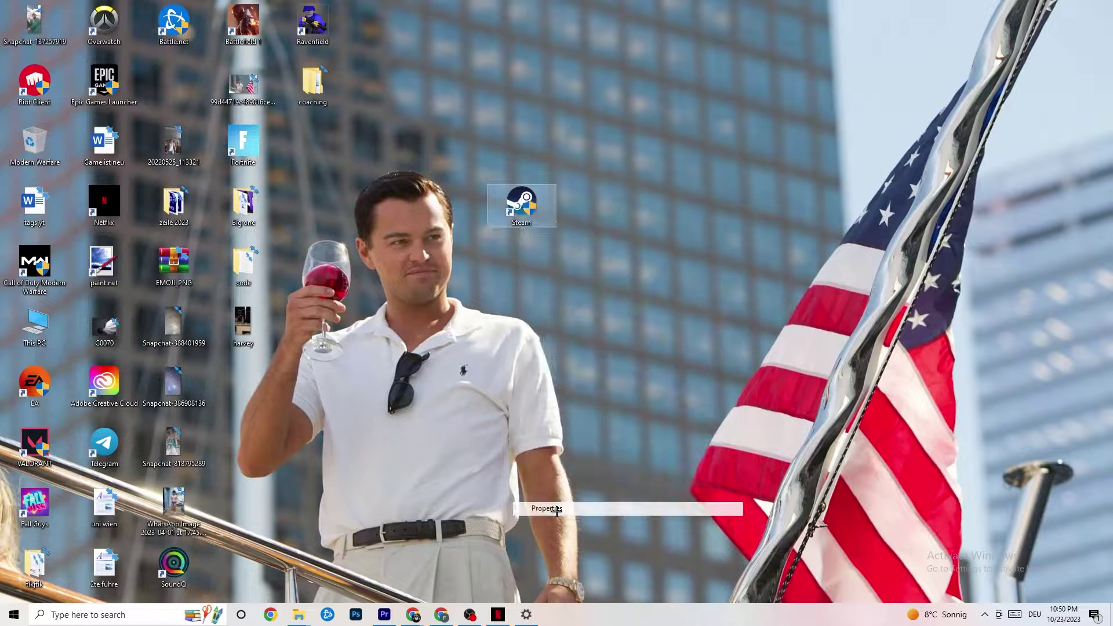
pyautogui.moveTo(600, 207); pyautogui.dragTo(538, 98)
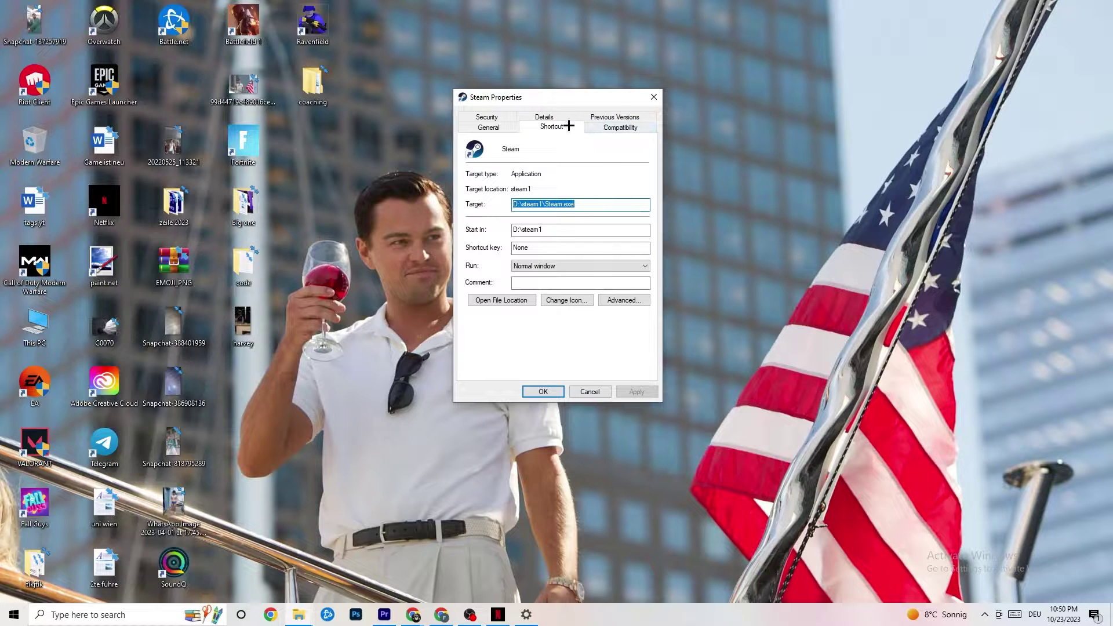
pyautogui.click(616, 127)
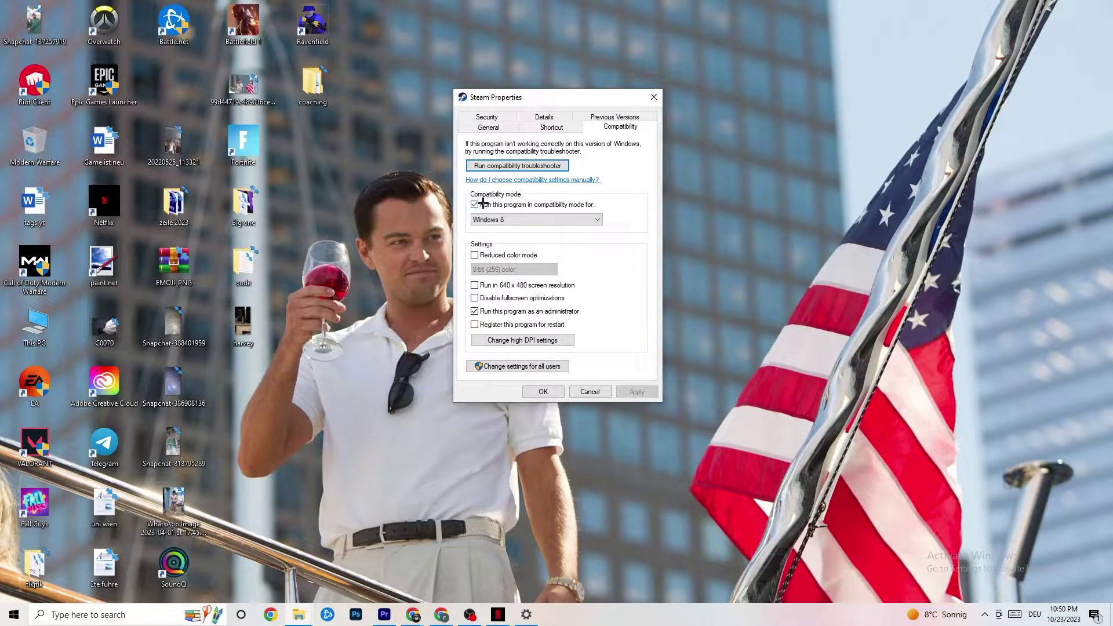
pyautogui.click(562, 218)
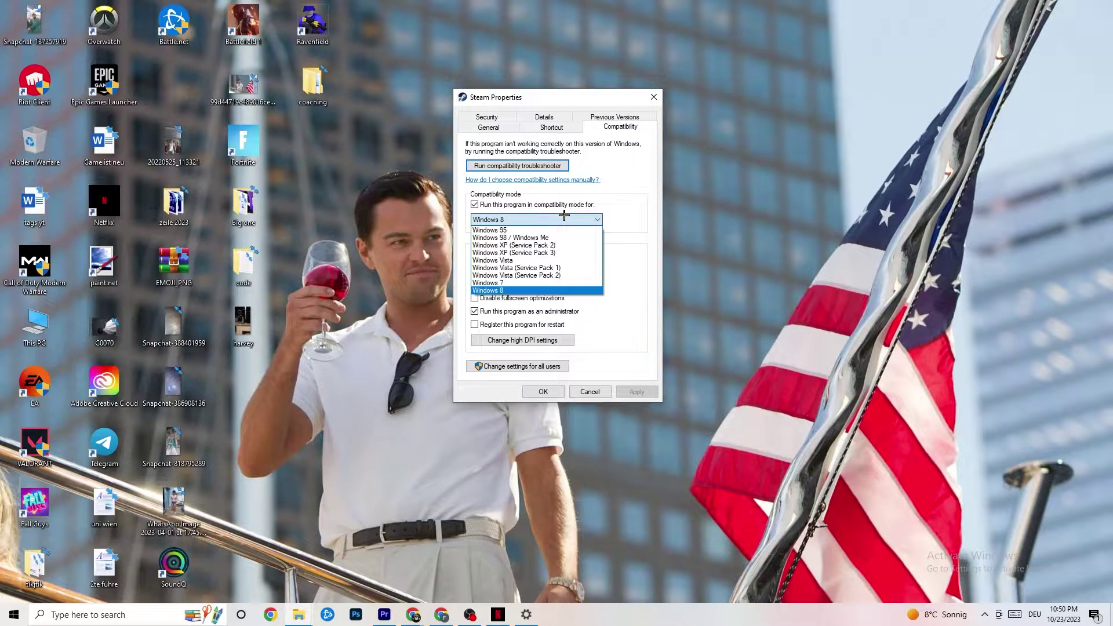
pyautogui.click(548, 290)
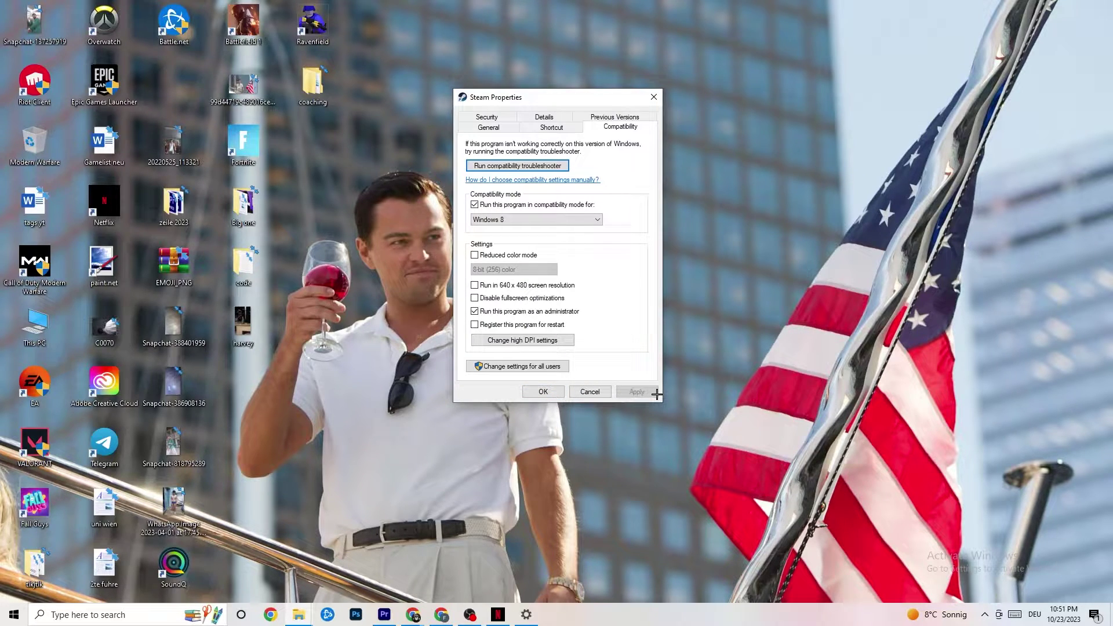
pyautogui.click(544, 391)
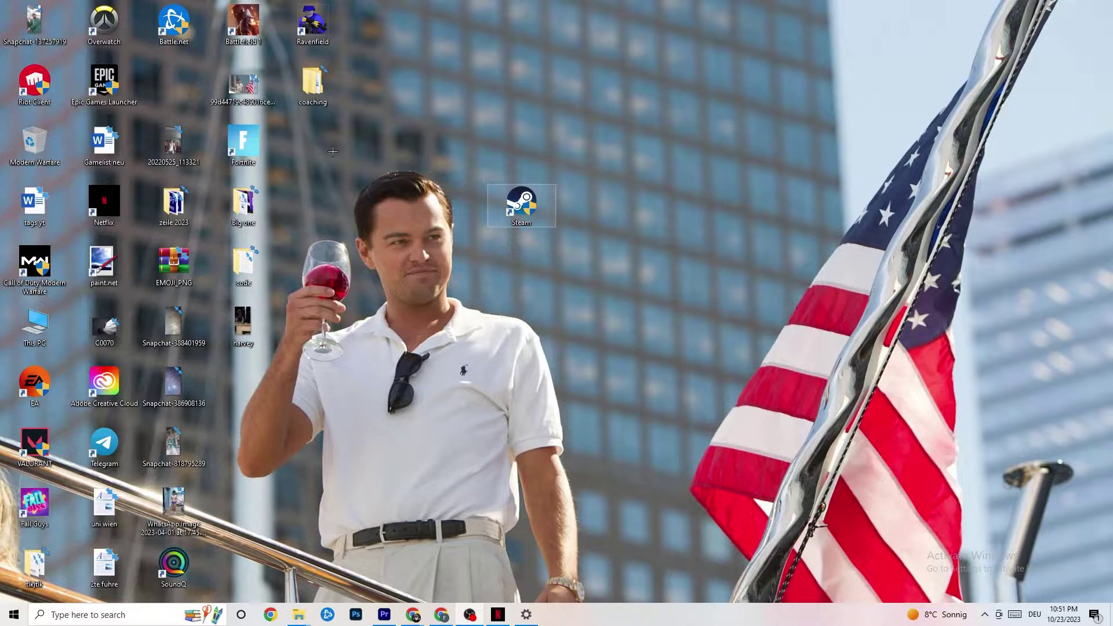
pyautogui.rightClick(502, 208)
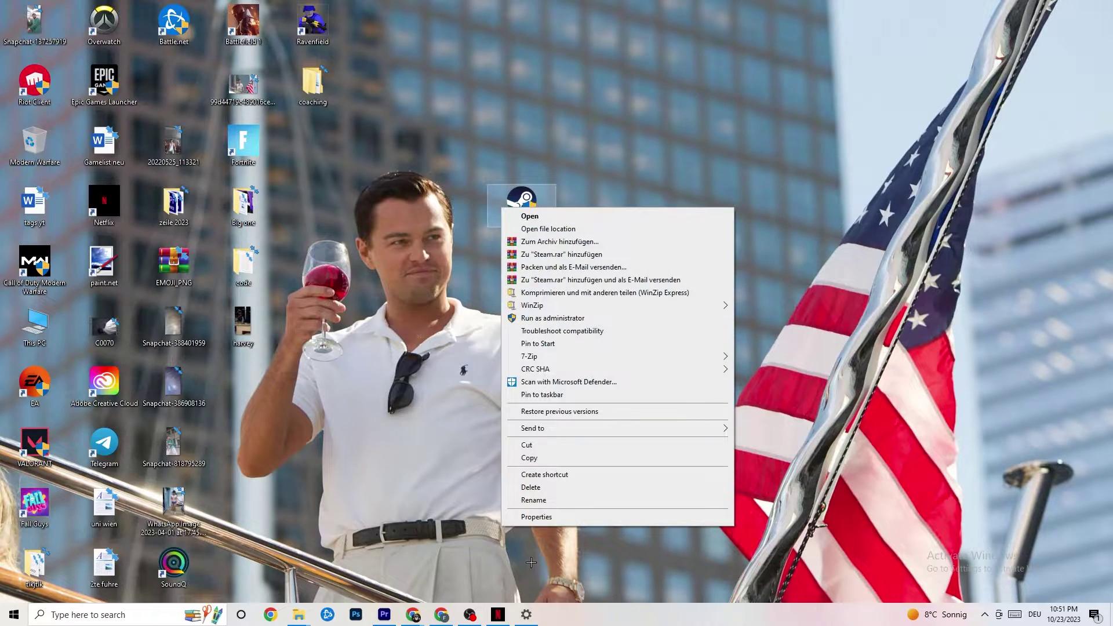
pyautogui.click(410, 255)
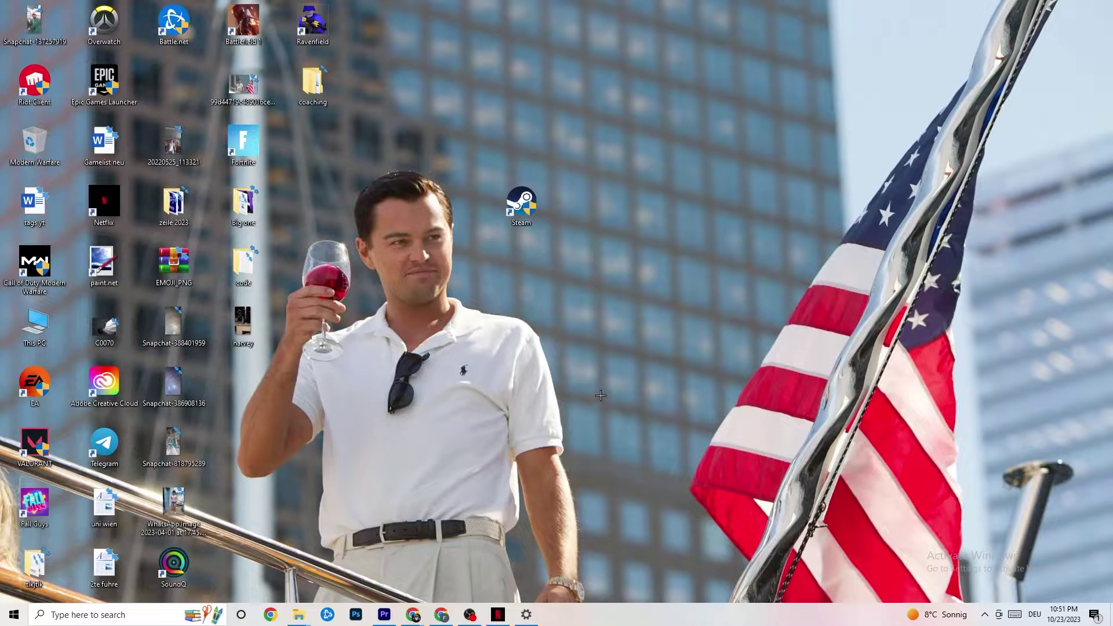
# - Restore Settings and examine the text and app scaling options under Scale and layout in the System display settings
pyautogui.click(2, 622)
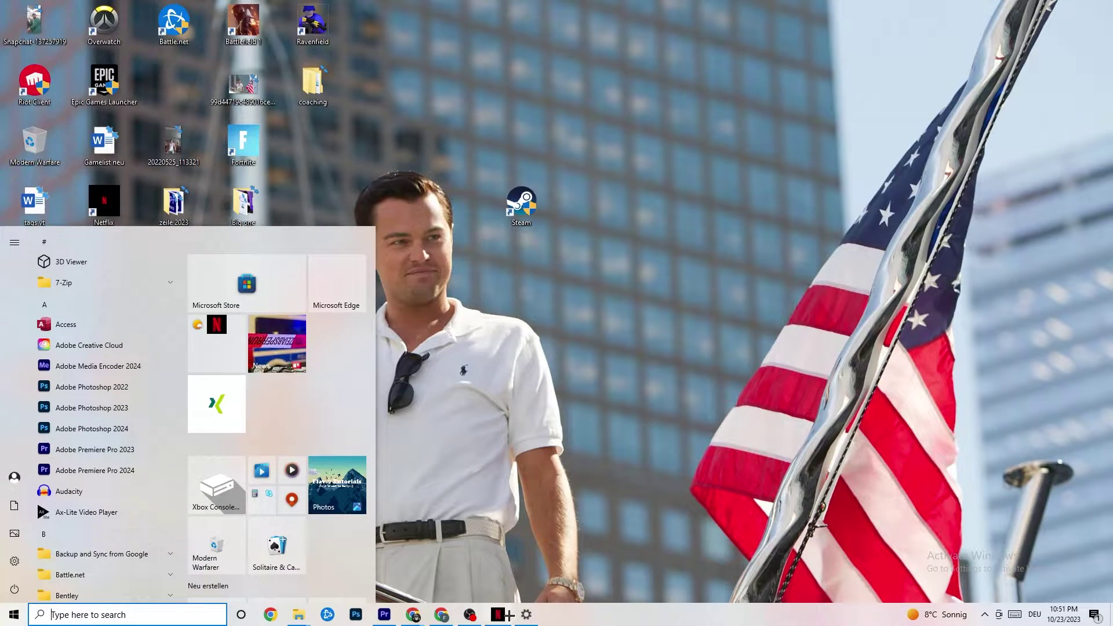
pyautogui.click(527, 613)
pyautogui.click(12, 9)
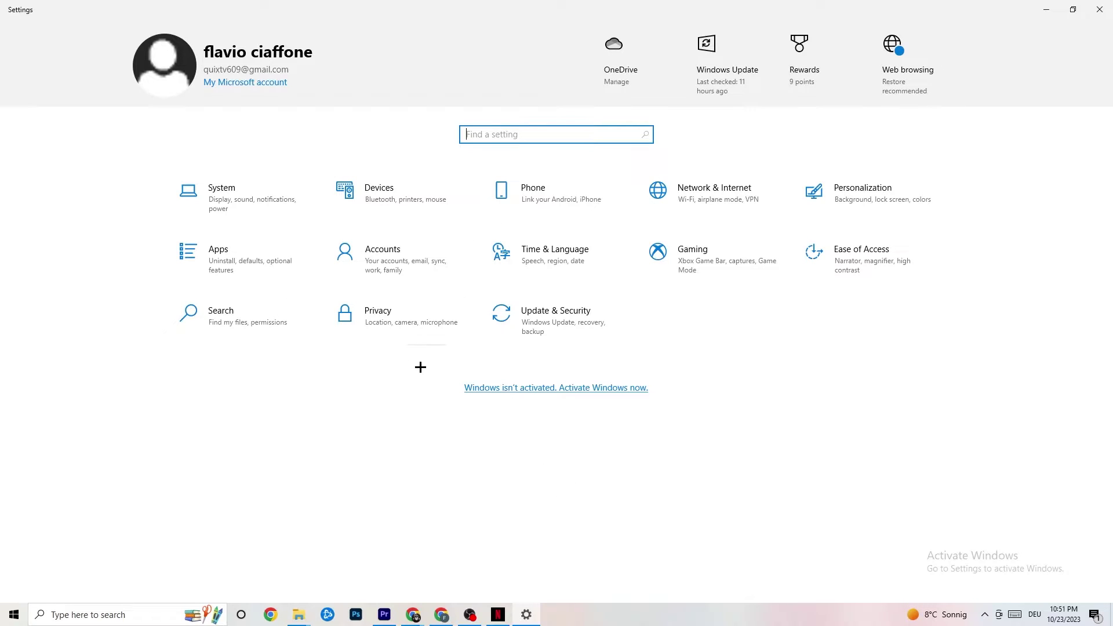
pyautogui.click(265, 213)
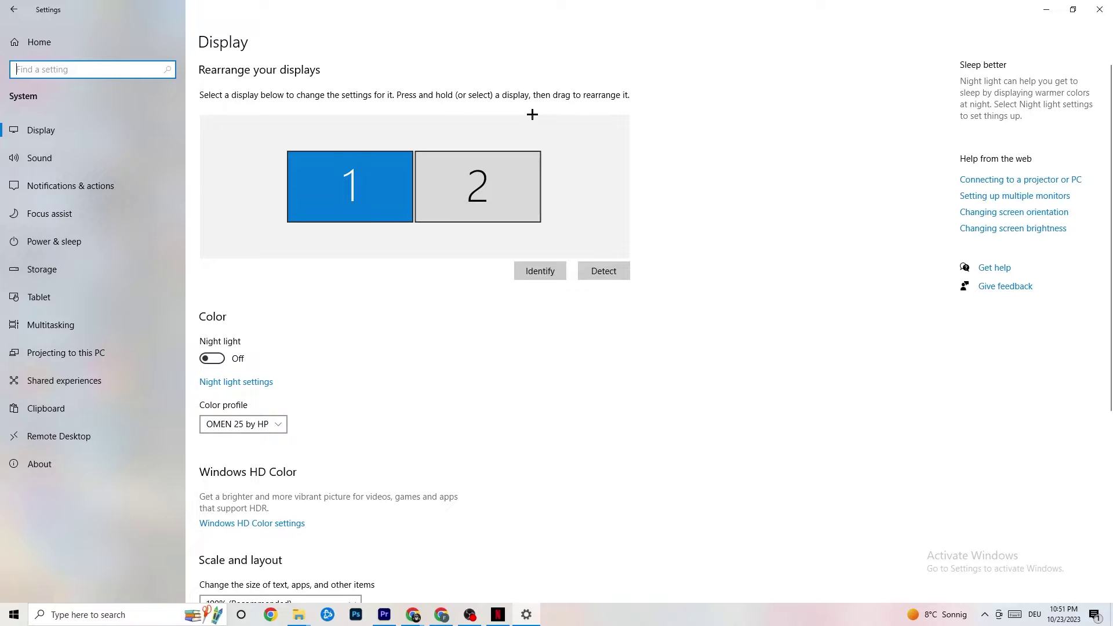
pyautogui.scroll(-4, 319, 244)
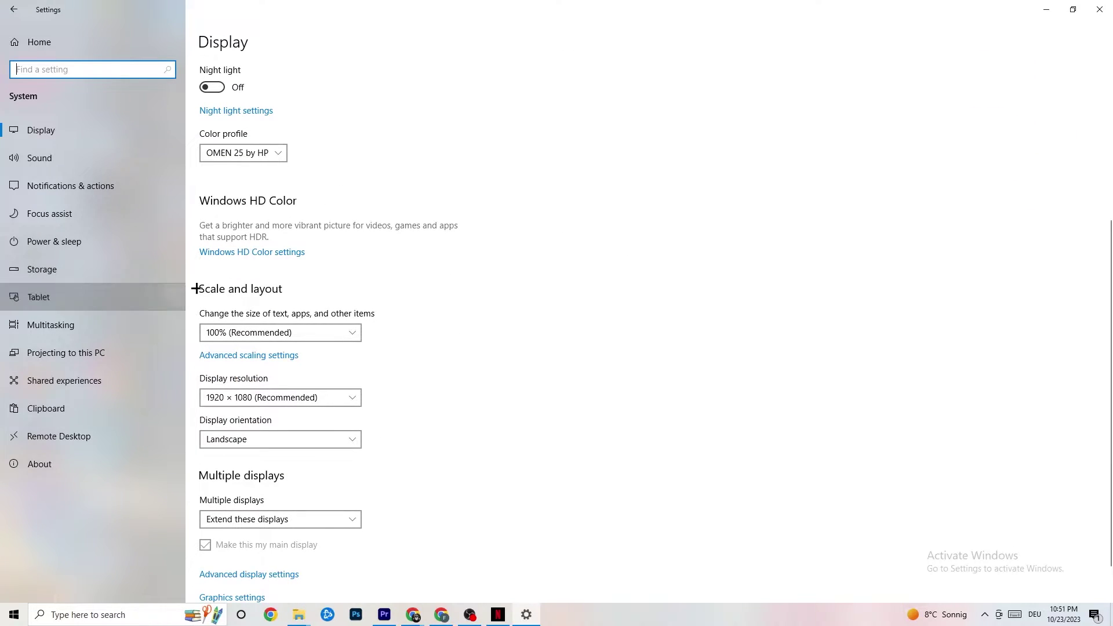
pyautogui.click(452, 317)
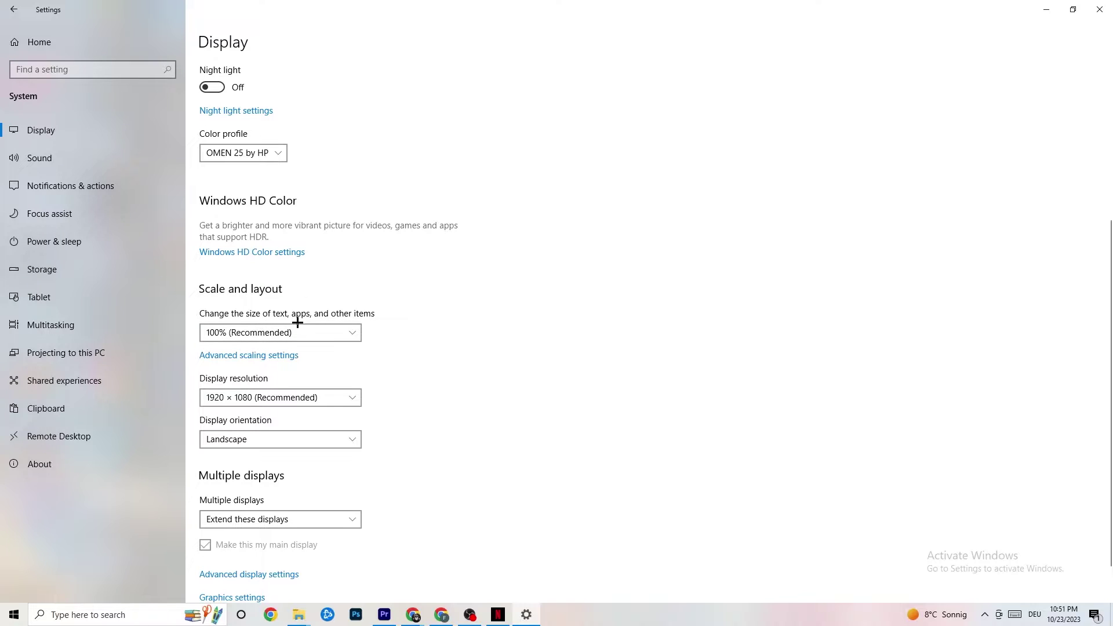
pyautogui.click(340, 326)
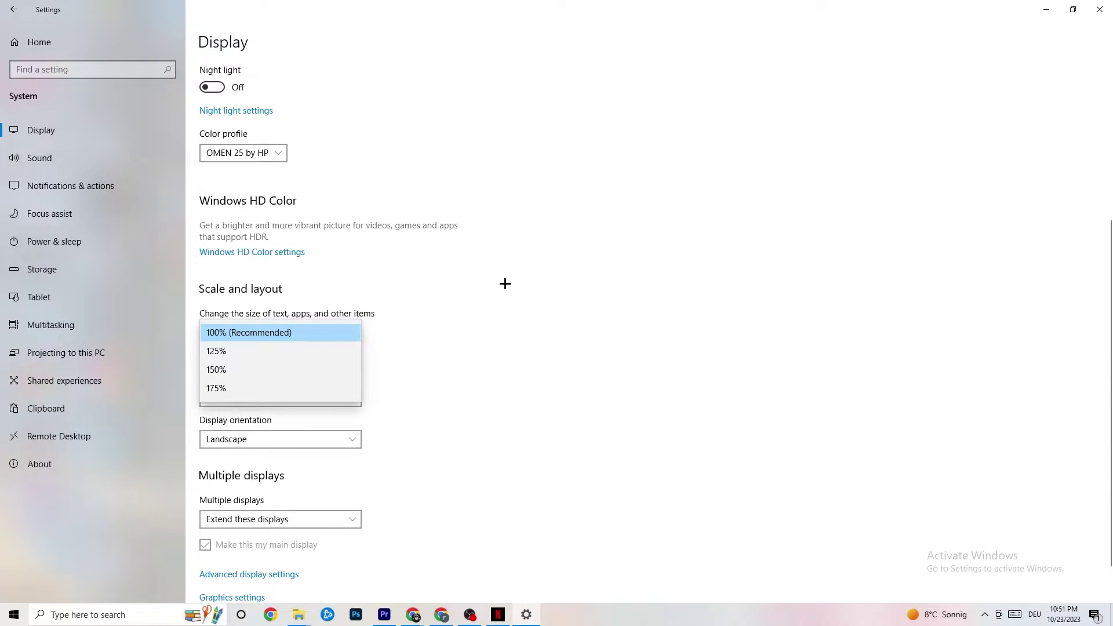
pyautogui.click(505, 283)
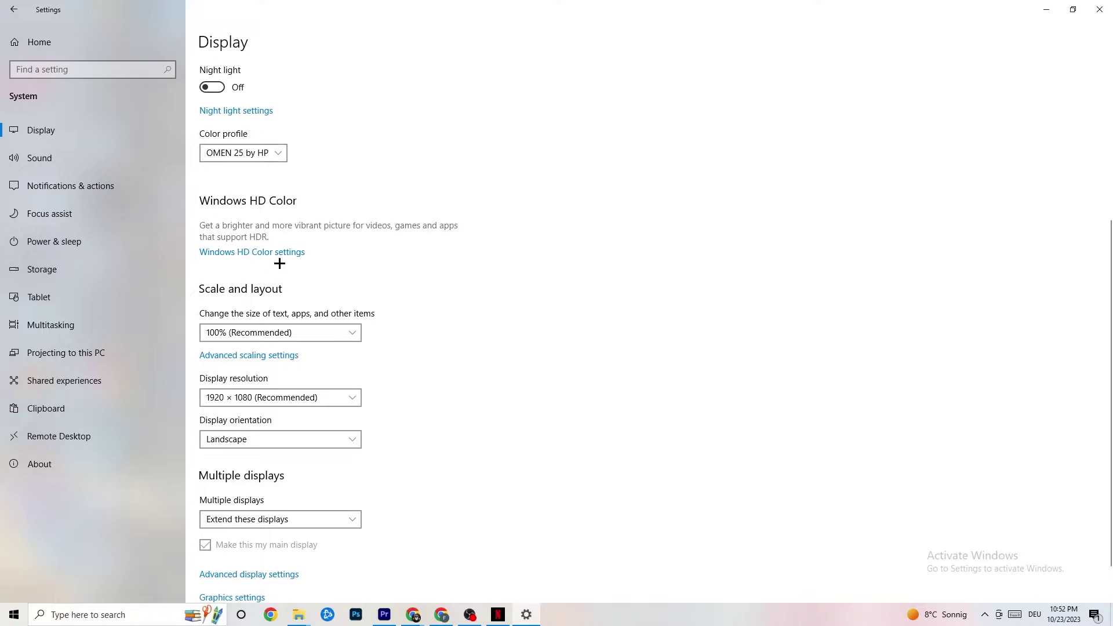
# - Review the available power plans through the additional power settings of Power & sleep, and close Power Options
pyautogui.click(74, 239)
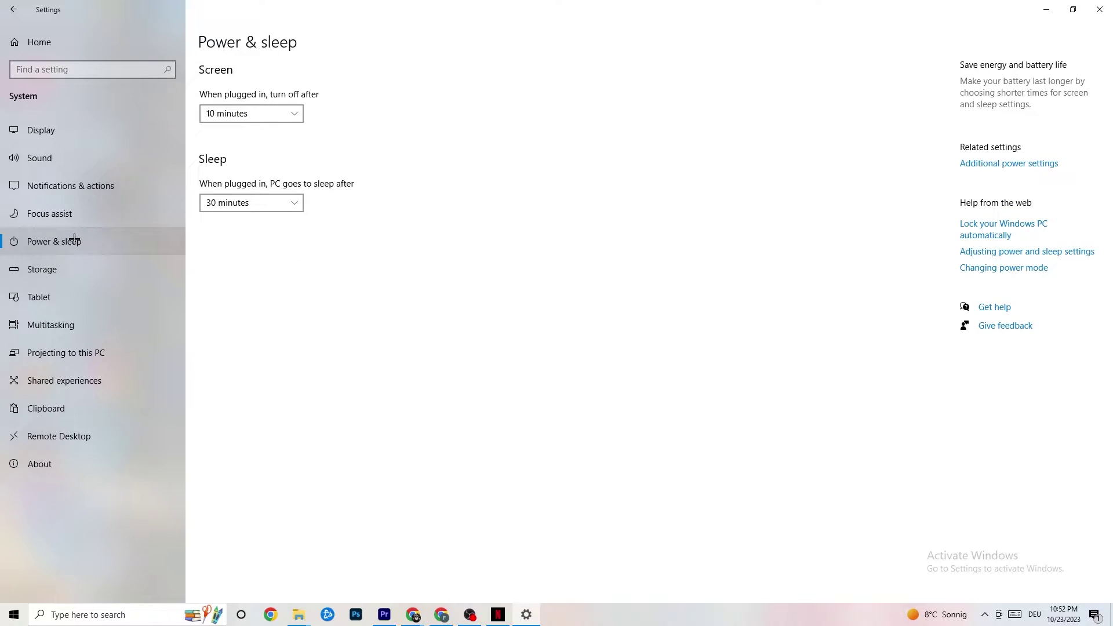
pyautogui.click(1019, 165)
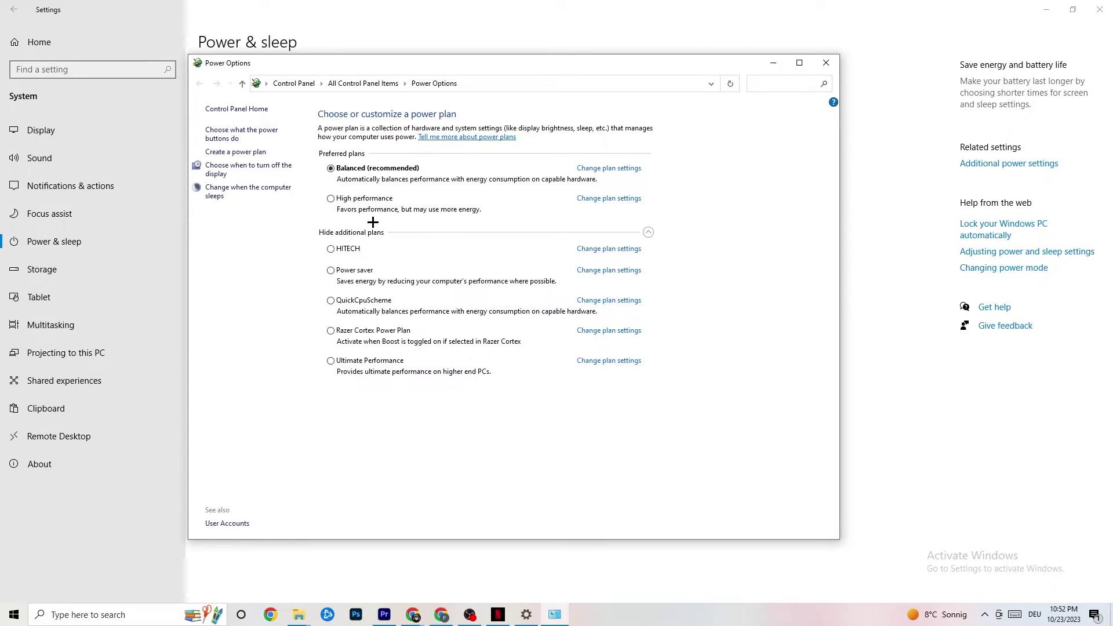
pyautogui.click(824, 65)
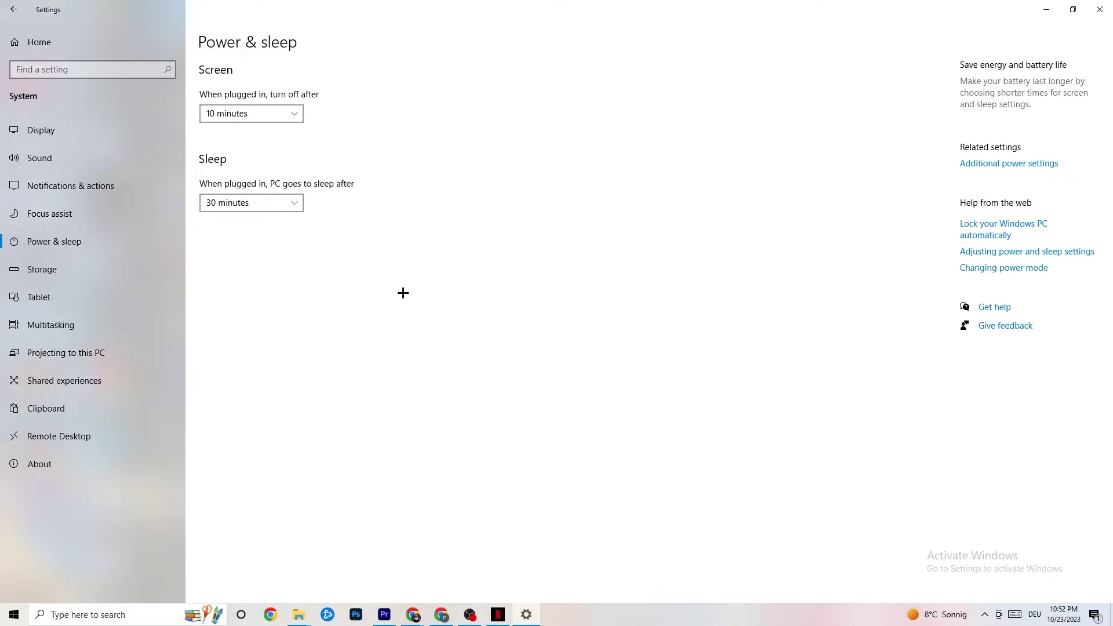
# - Check how often Storage Sense is configured to run in the Storage settings, and return to the Settings home page
pyautogui.click(70, 271)
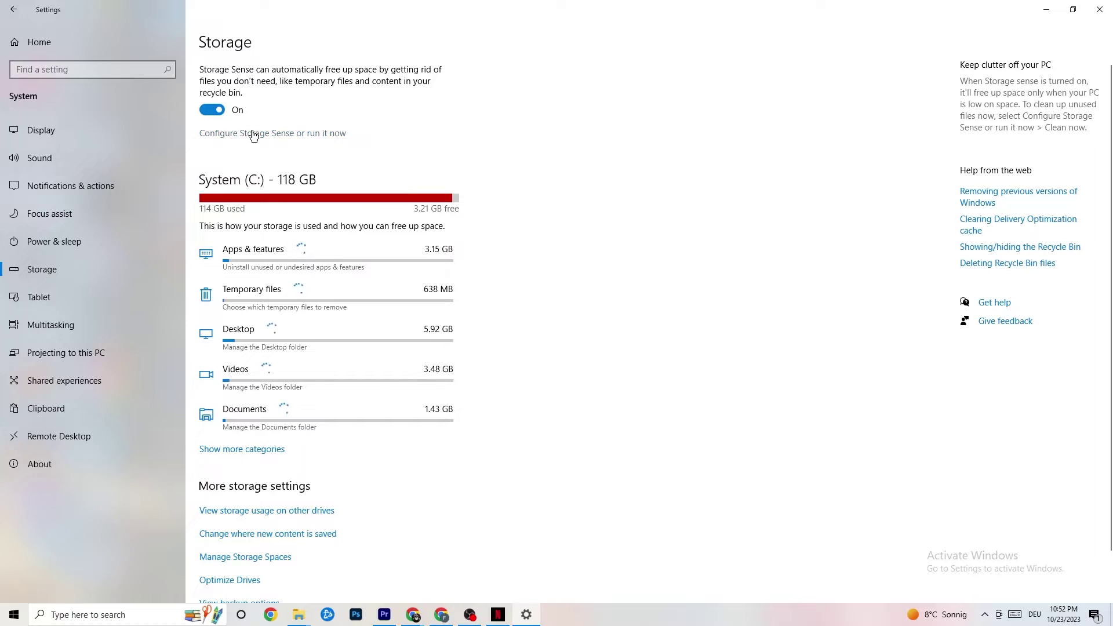
pyautogui.click(311, 133)
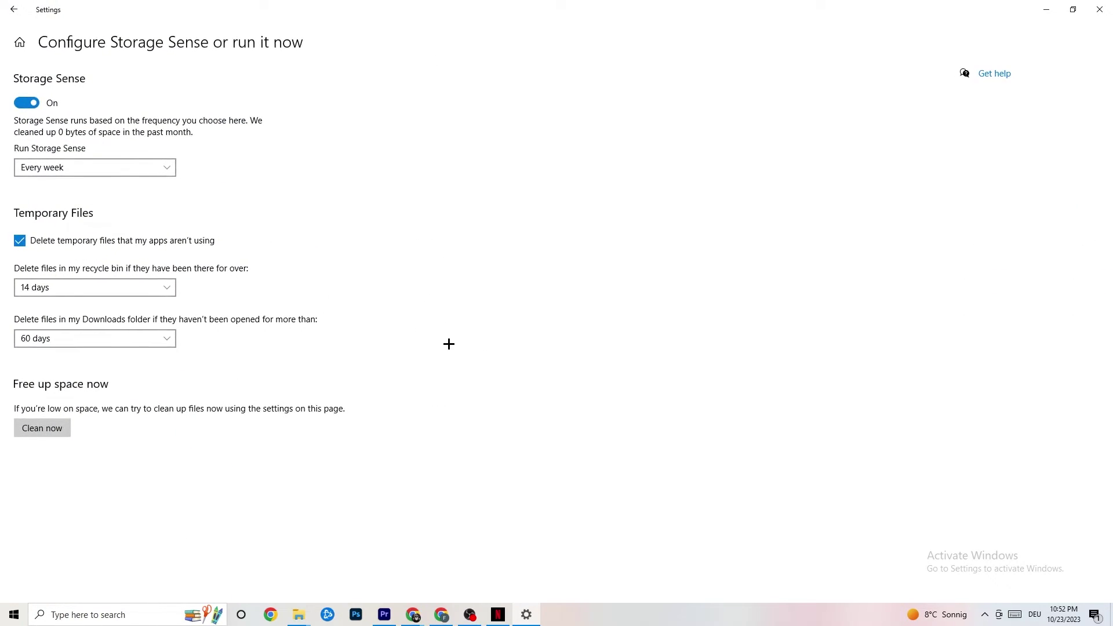
pyautogui.click(134, 174)
pyautogui.click(449, 216)
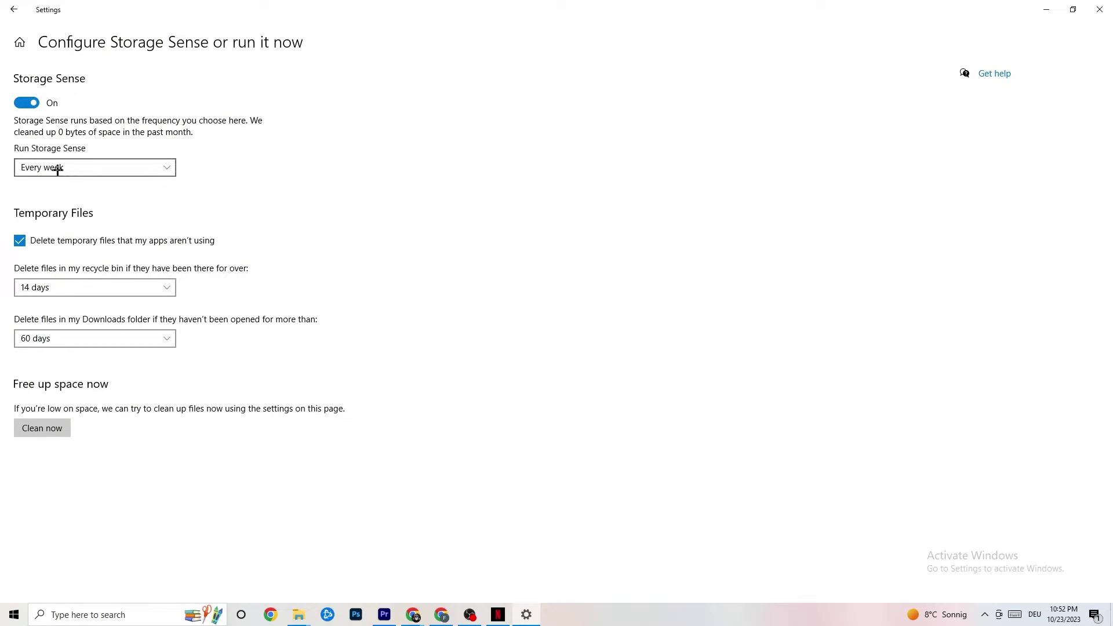
pyautogui.click(80, 166)
pyautogui.click(200, 130)
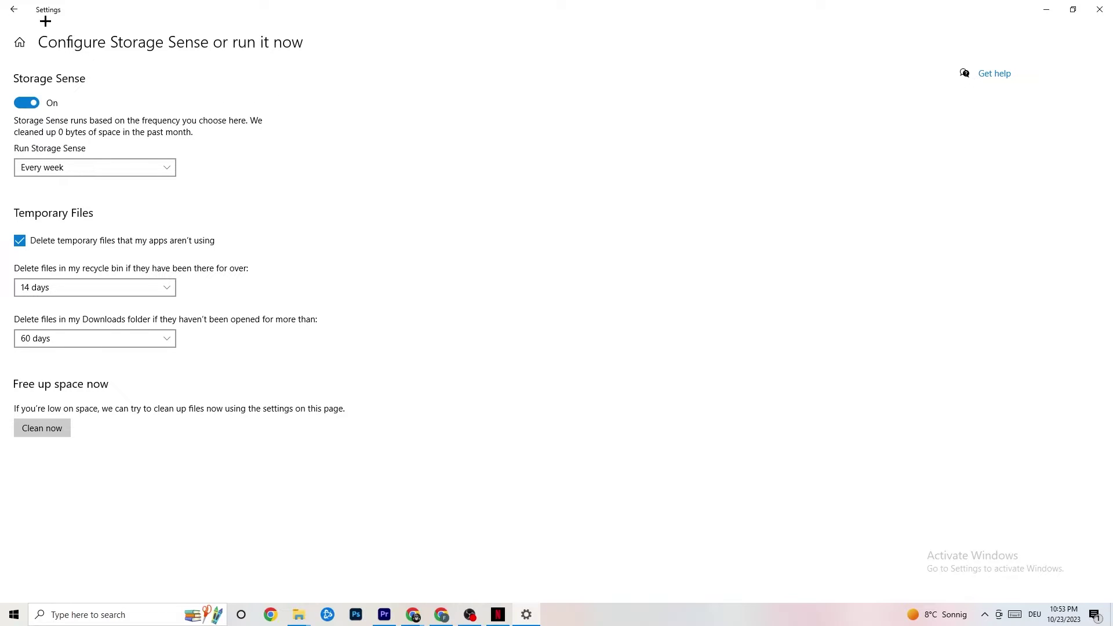
pyautogui.click(13, 9)
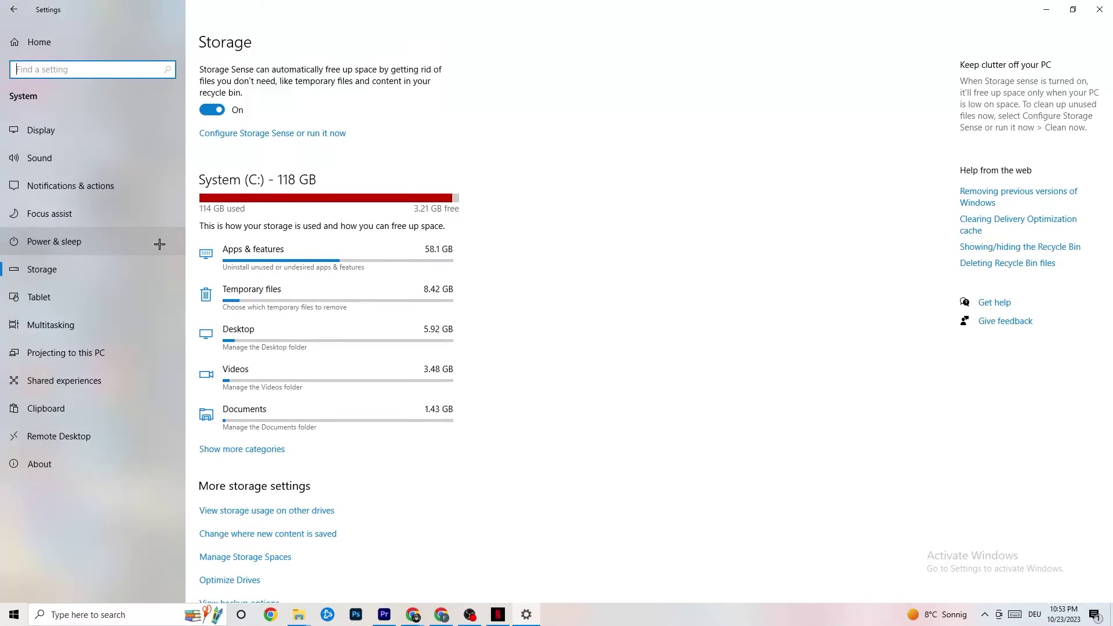
pyautogui.click(13, 10)
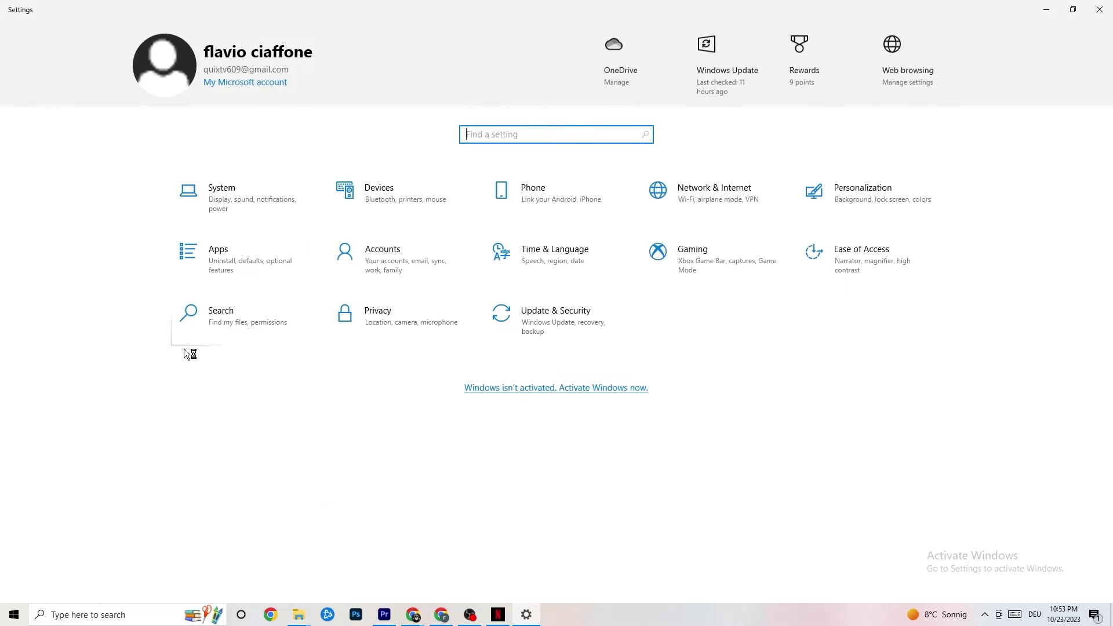
# - Review the Captures and Game Mode pages in the Gaming settings, and close Settings
pyautogui.click(715, 263)
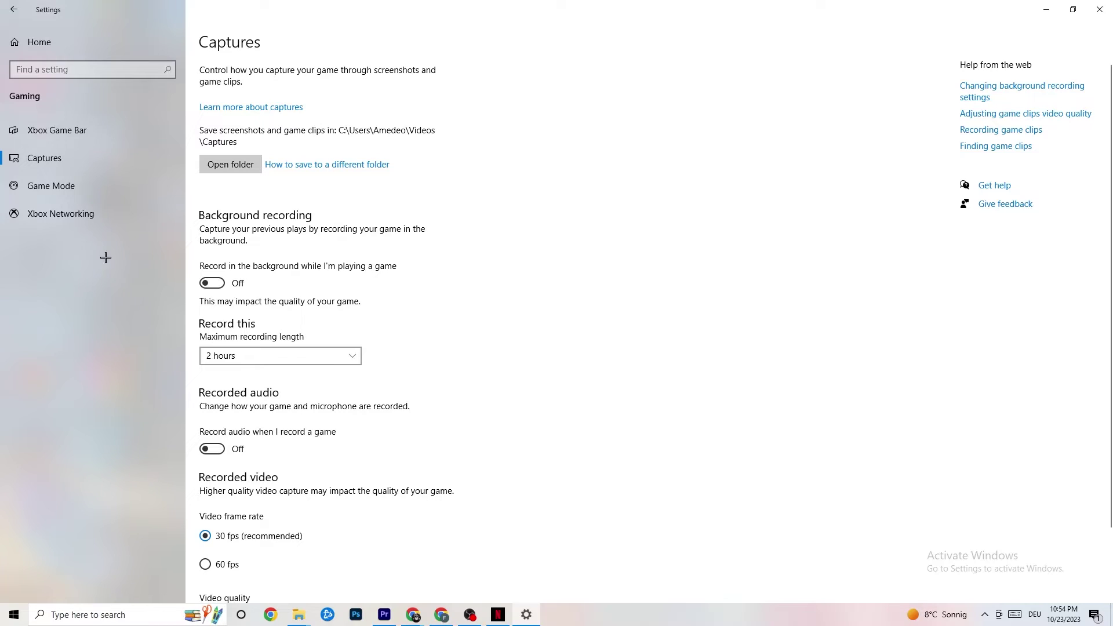
pyautogui.click(58, 185)
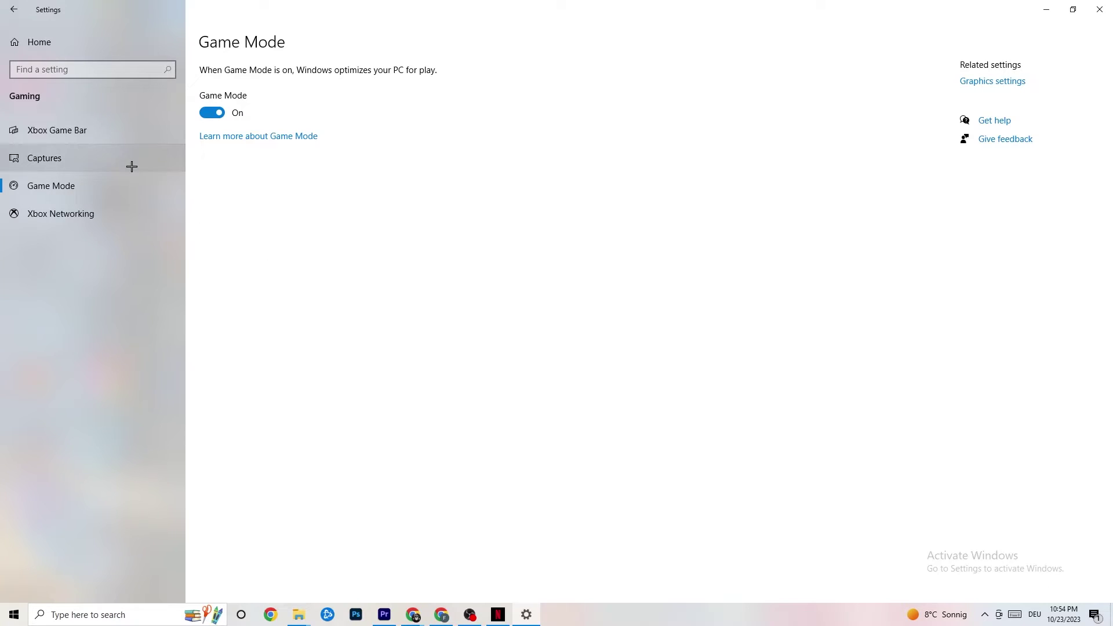
pyautogui.click(1100, 9)
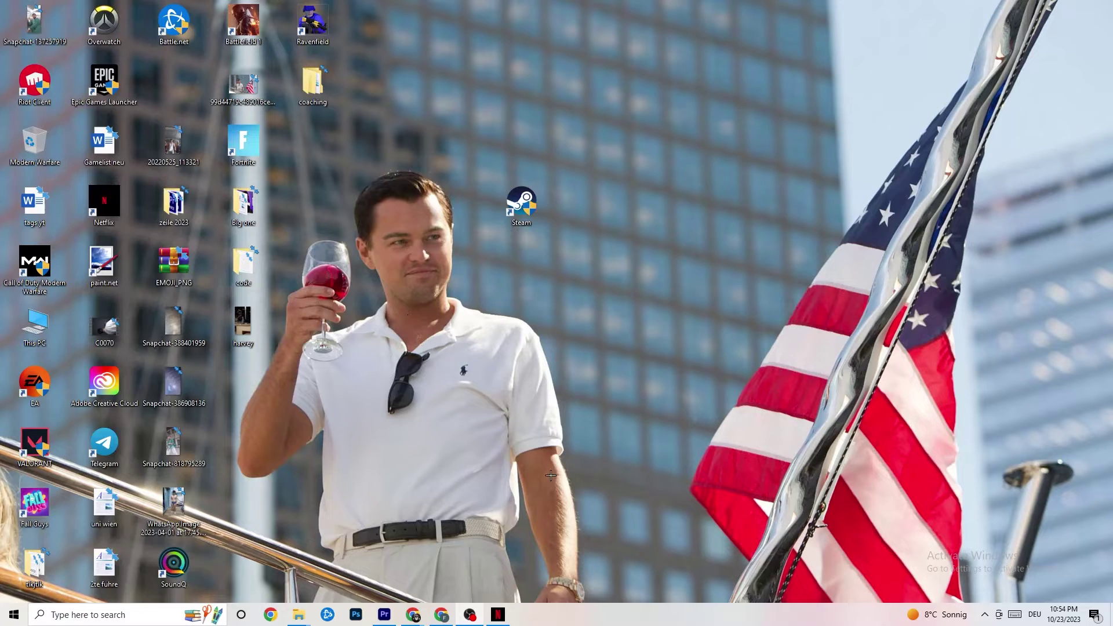
# - Open Task Manager, look through the running processes, and check the available actions for the Netflix app without ending it
pyautogui.rightClick(568, 623)
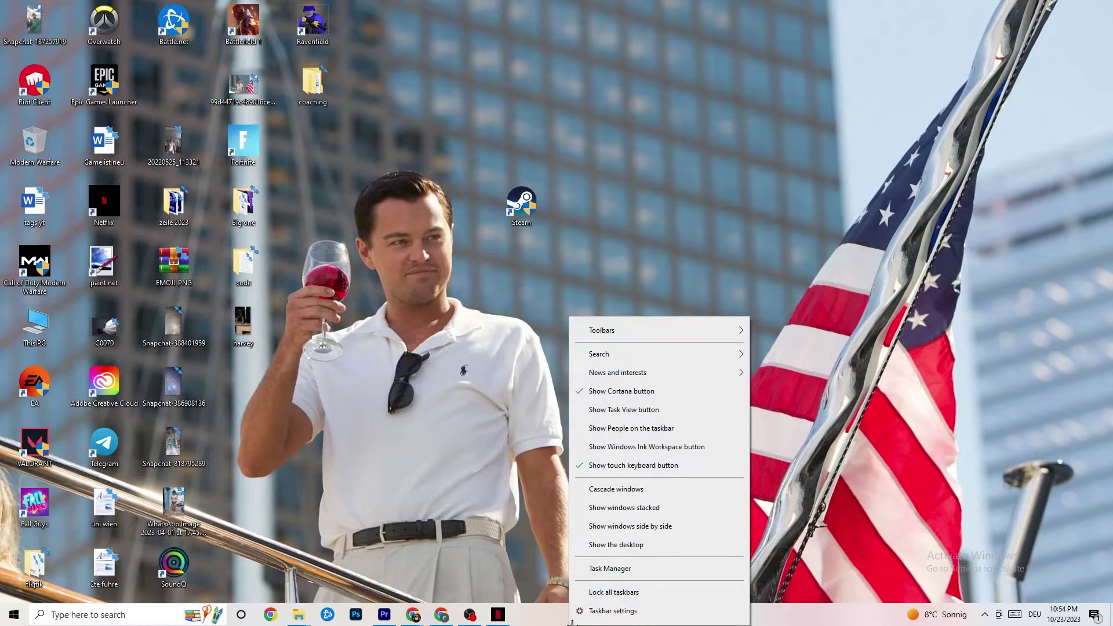
pyautogui.click(603, 569)
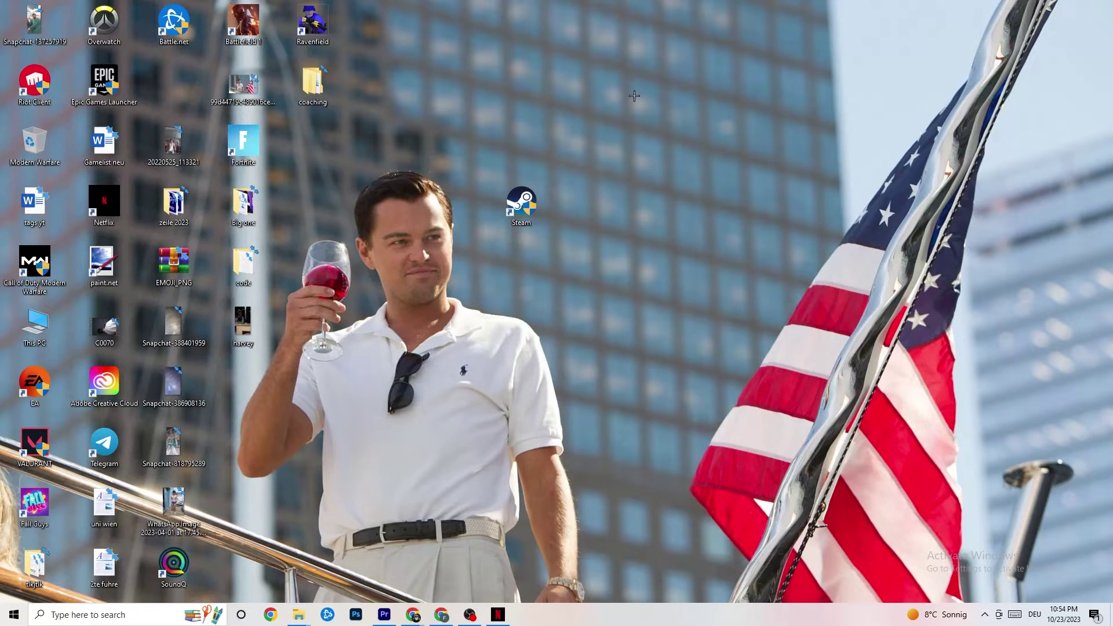
pyautogui.click(637, 36)
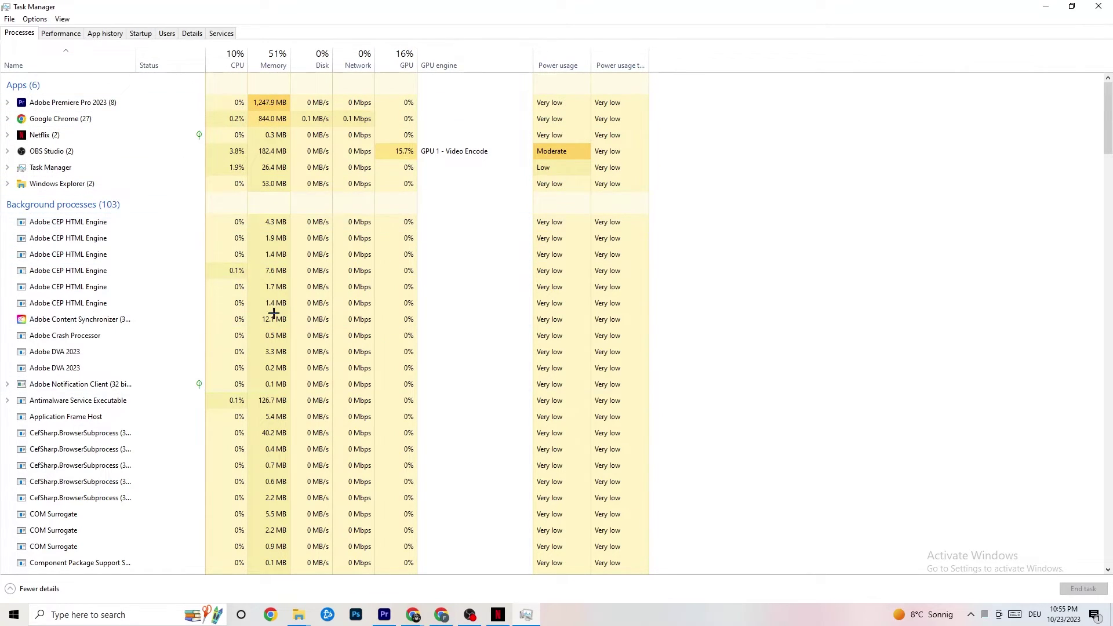
pyautogui.scroll(-6, 228, 435)
pyautogui.scroll(6, 216, 390)
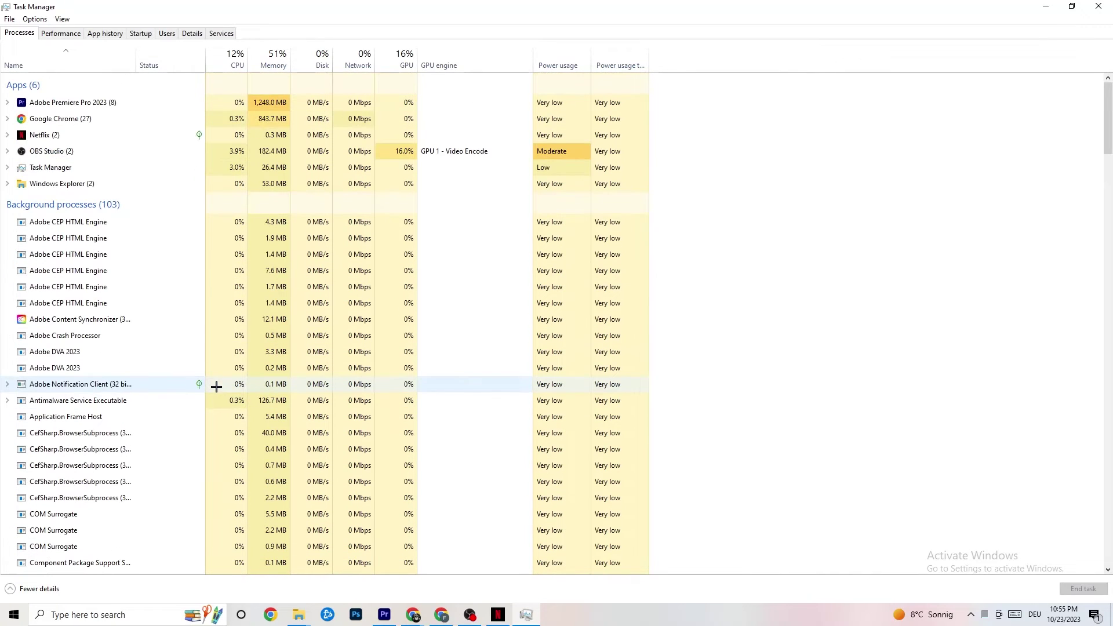
pyautogui.rightClick(72, 135)
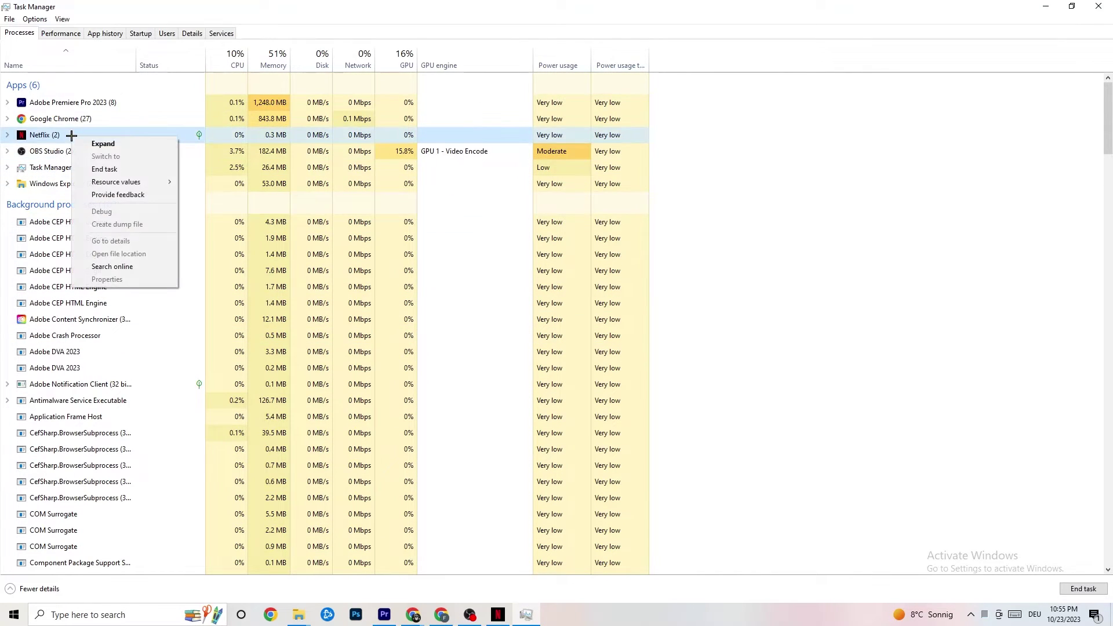
pyautogui.click(693, 194)
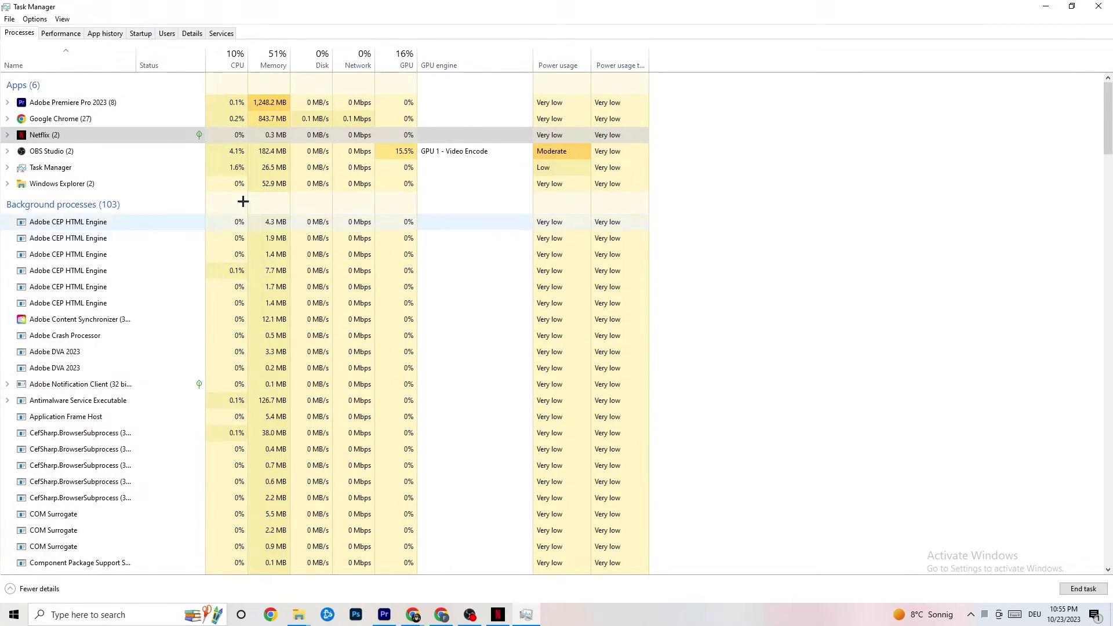
# - Examine the priority options for the Adobe Premiere Pro process in Task Manager's detailed process list
pyautogui.click(183, 35)
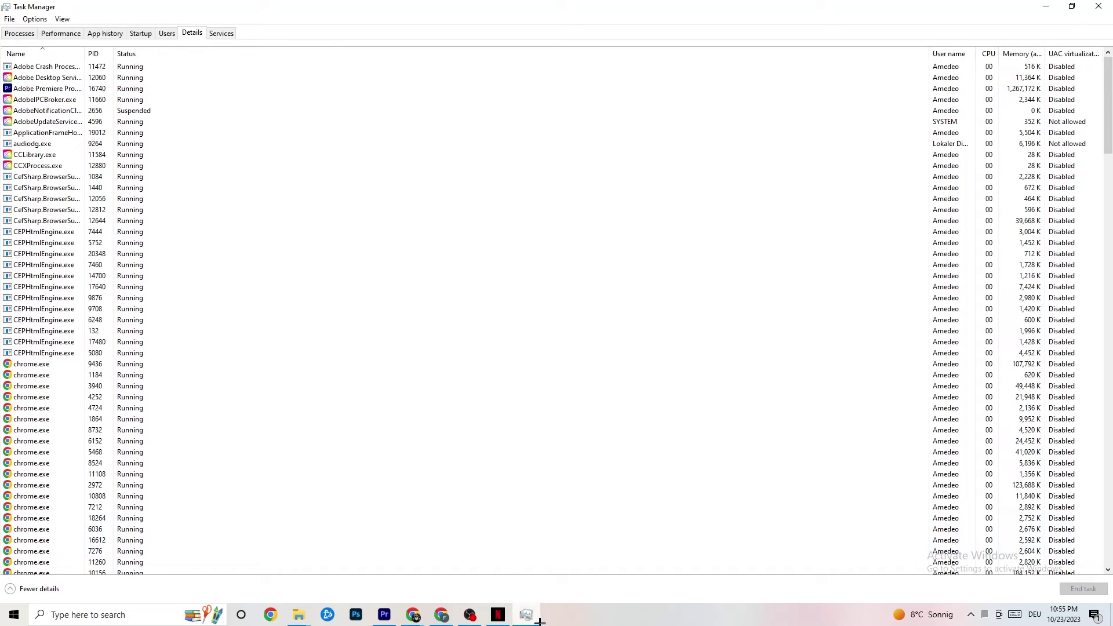
pyautogui.rightClick(110, 91)
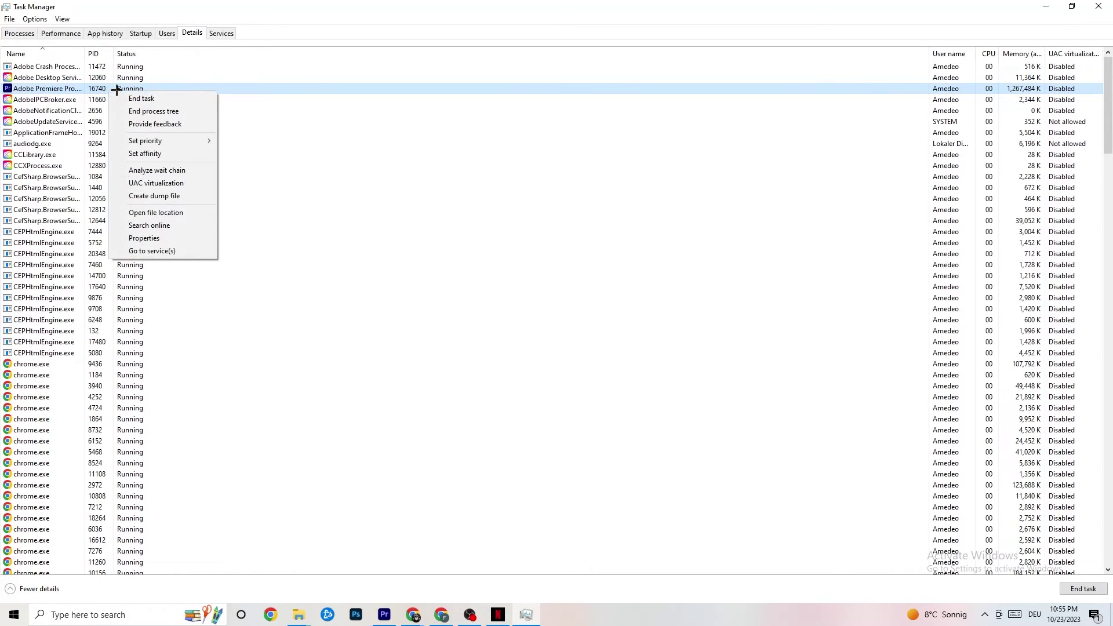
pyautogui.moveTo(171, 141)
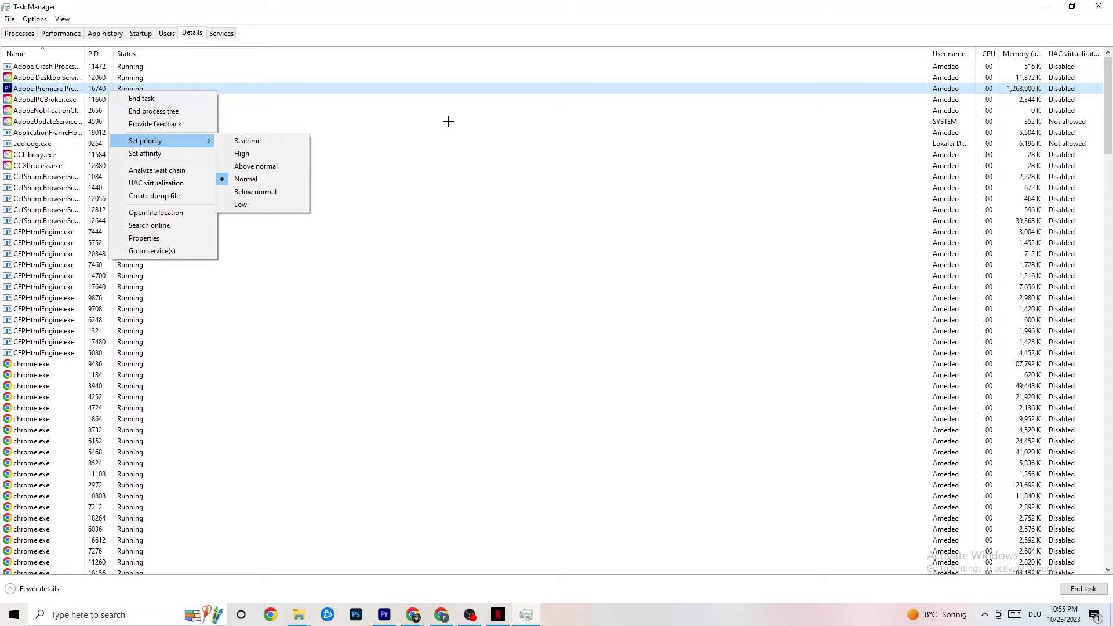
pyautogui.click(184, 141)
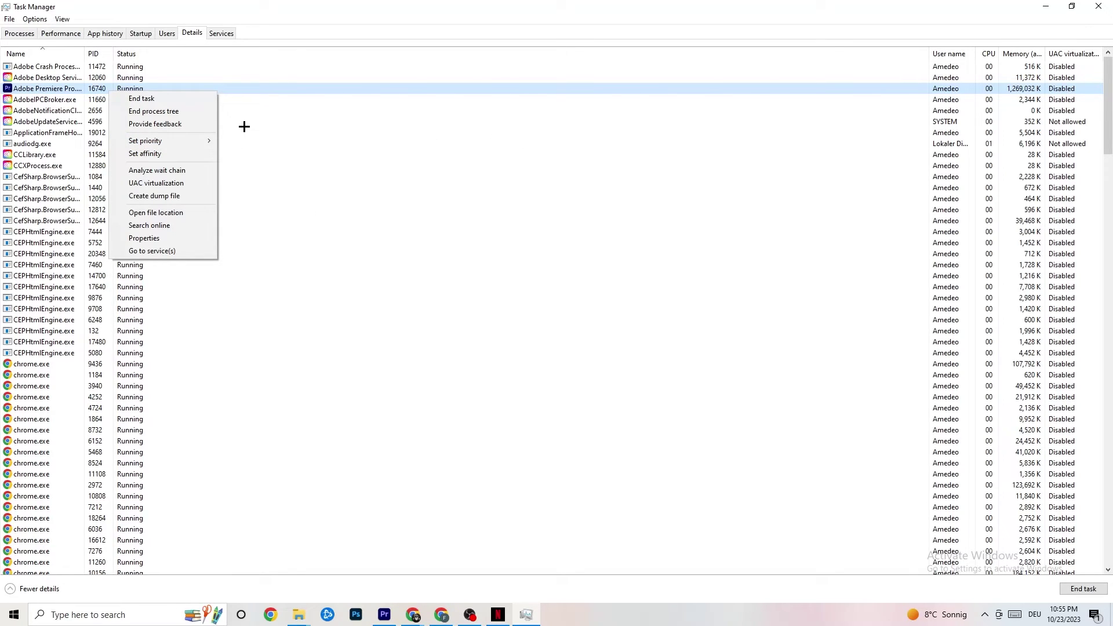
# - Review the startup apps and the available actions for Google Drive and Pivot Software Support, and close Task Manager
pyautogui.click(140, 34)
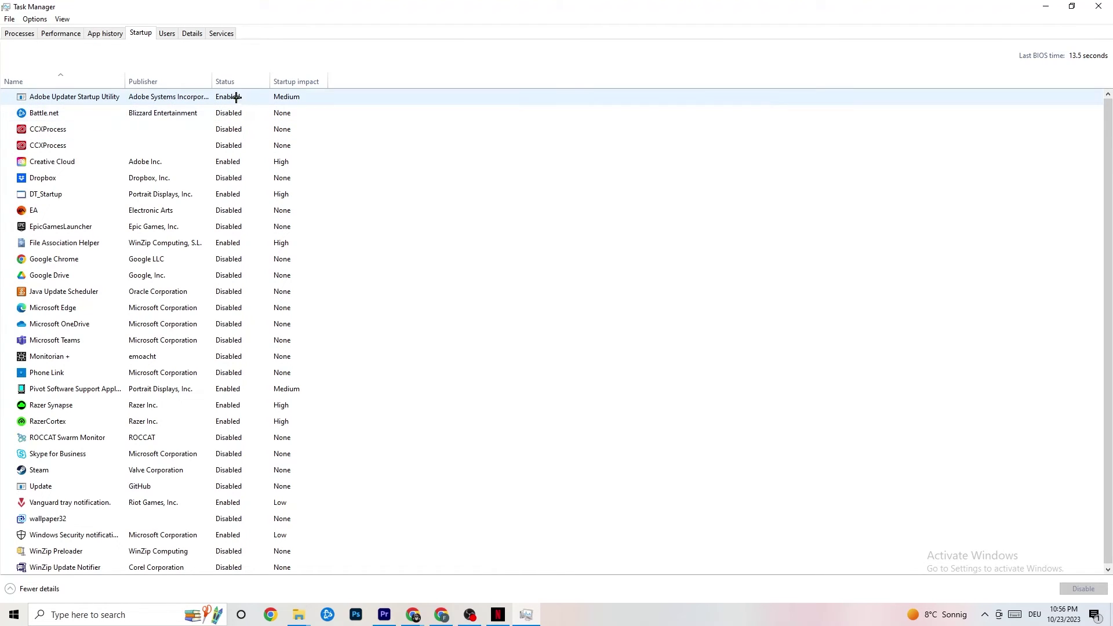
pyautogui.rightClick(160, 277)
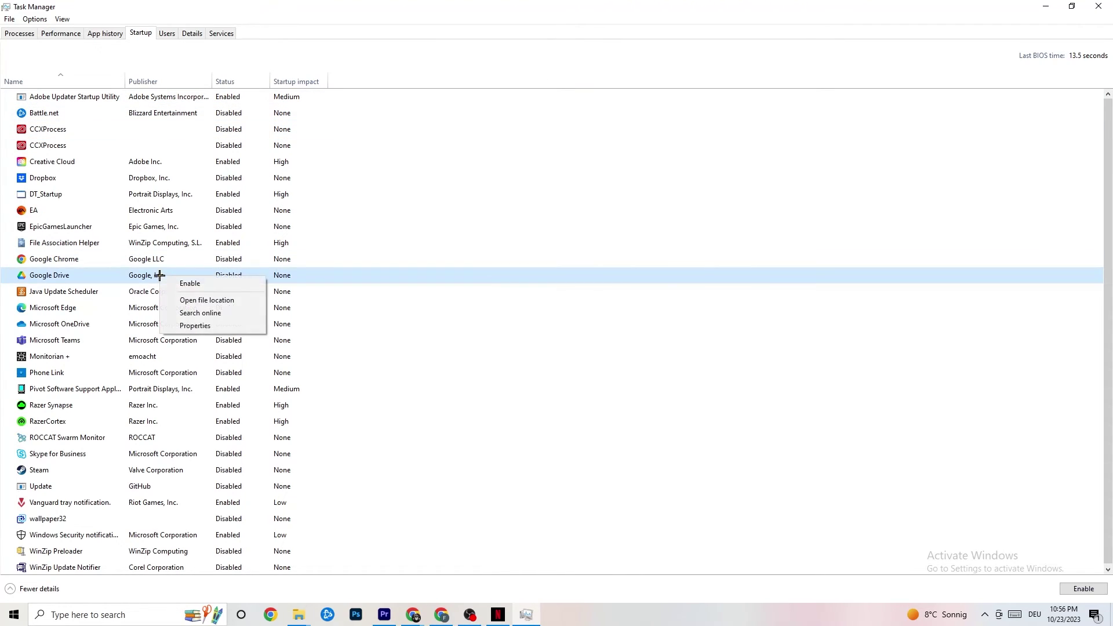
pyautogui.rightClick(219, 391)
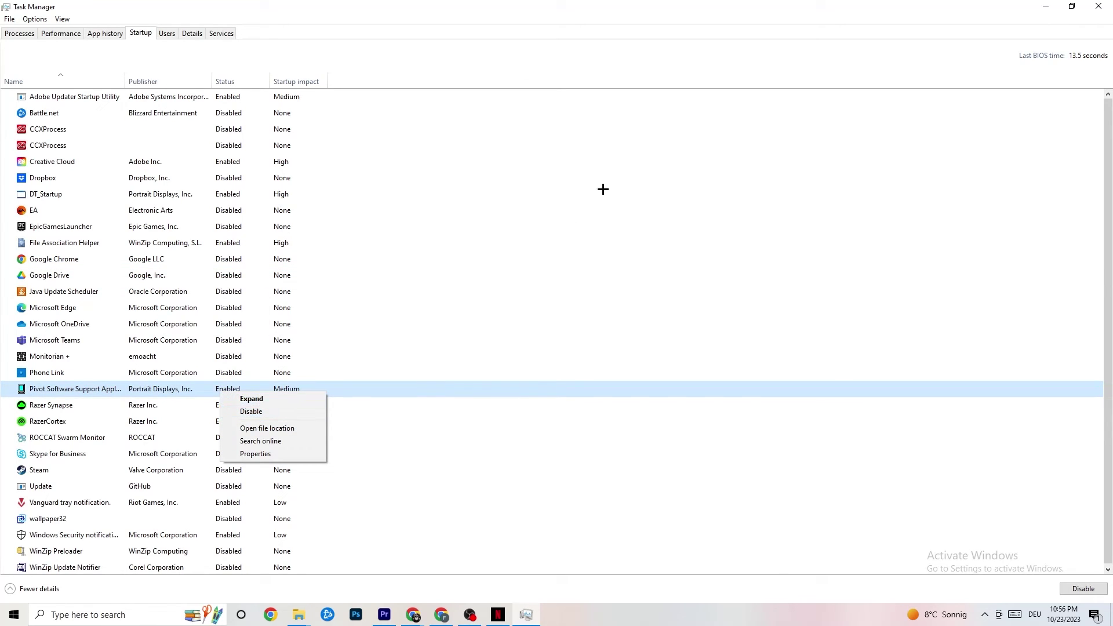
pyautogui.click(451, 17)
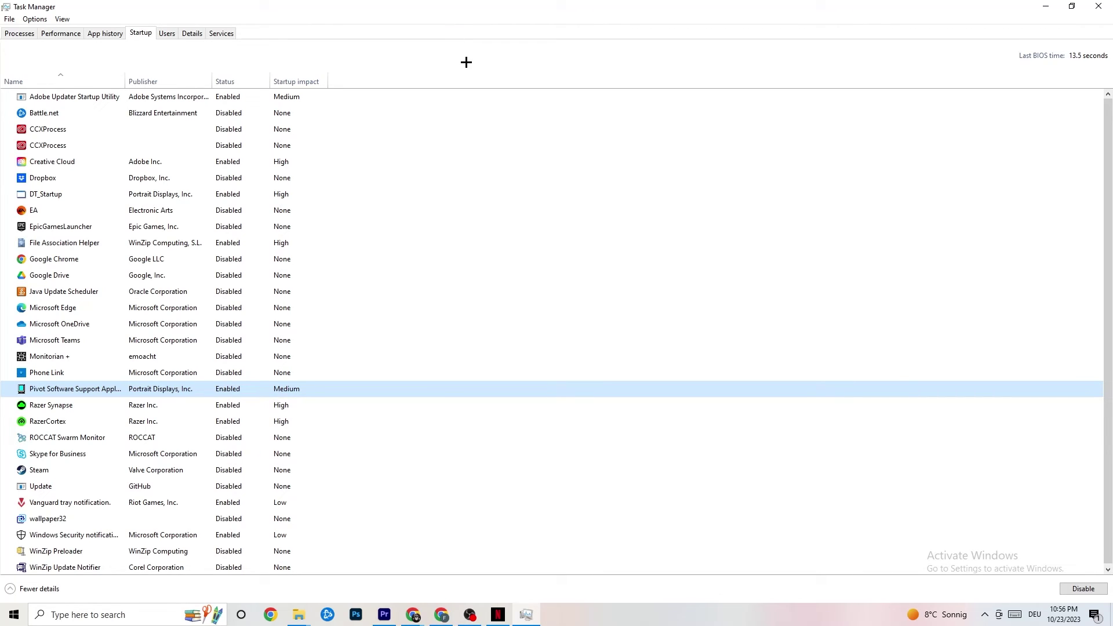
pyautogui.click(1098, 6)
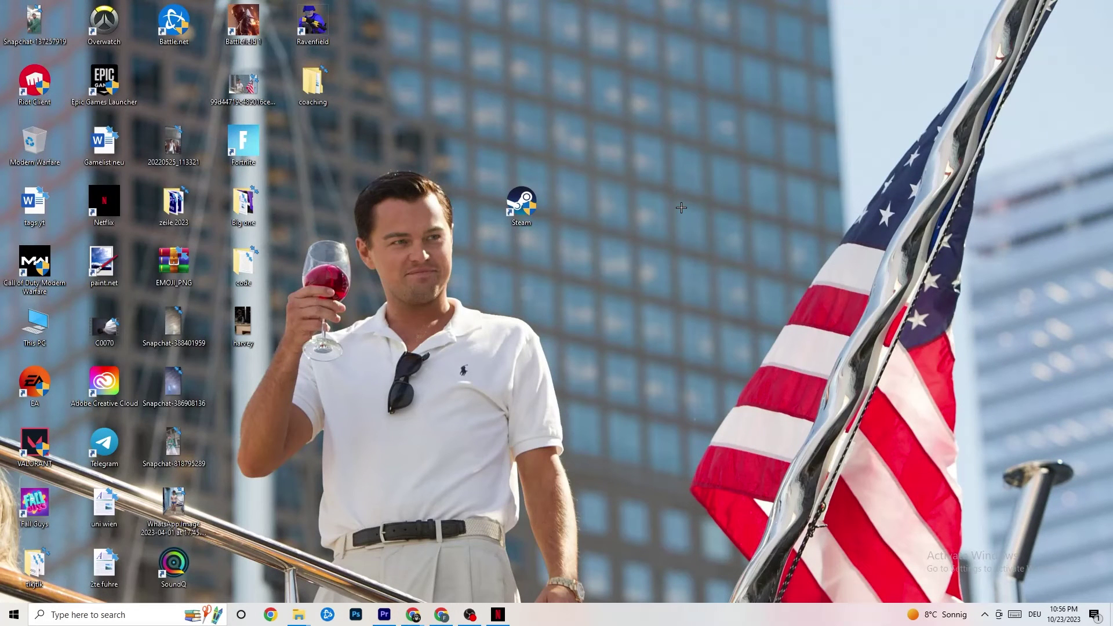